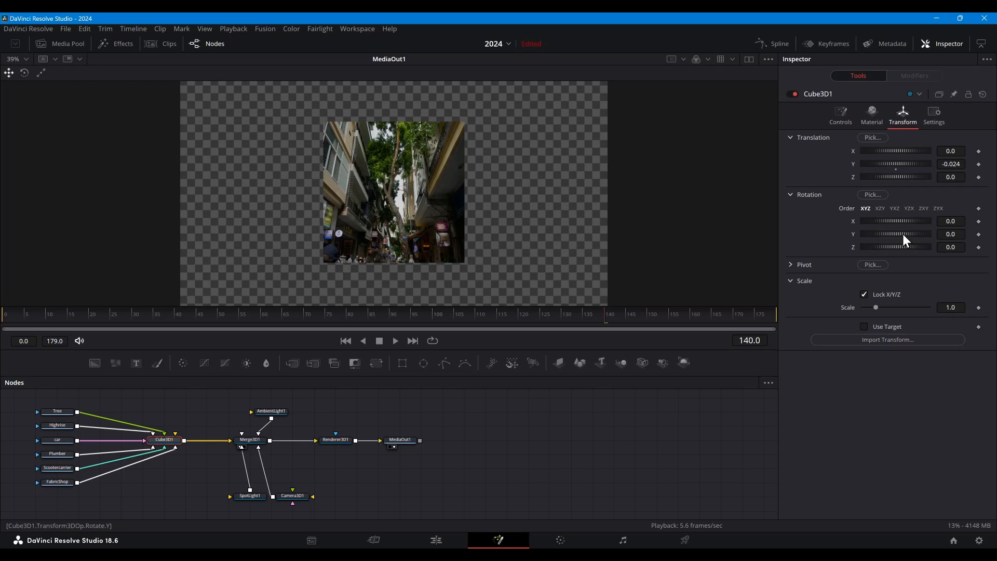
Rotate the cube about Y to bring the car photo to the front, trying 90 and then -90 degrees
drag(905, 233, 889, 236)
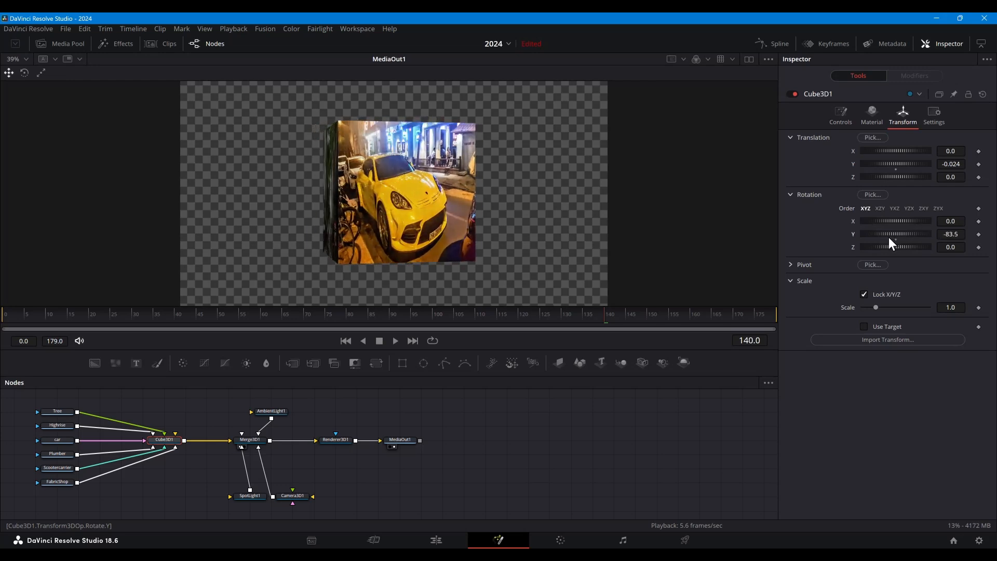
click(952, 234)
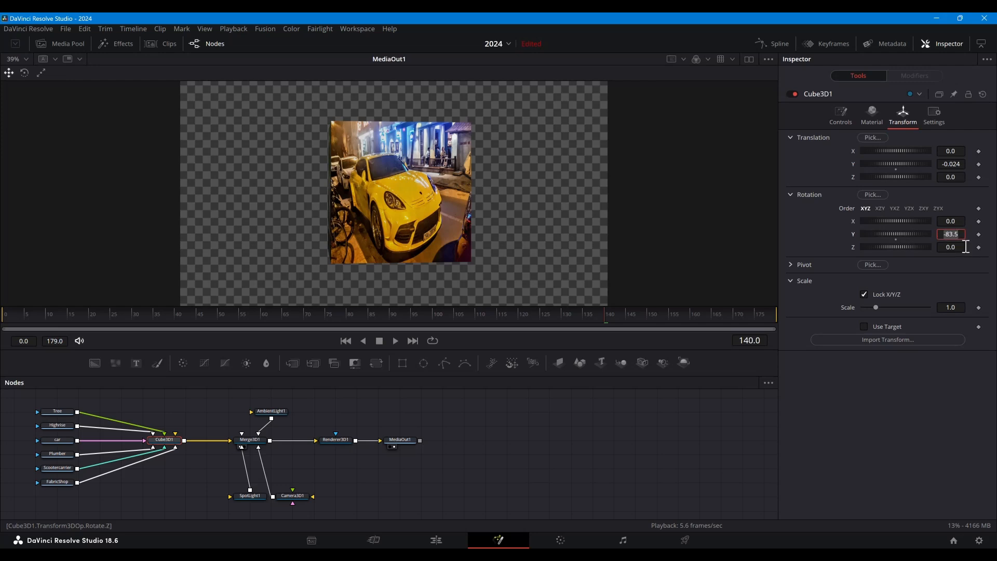
text(90)
key(Tab)
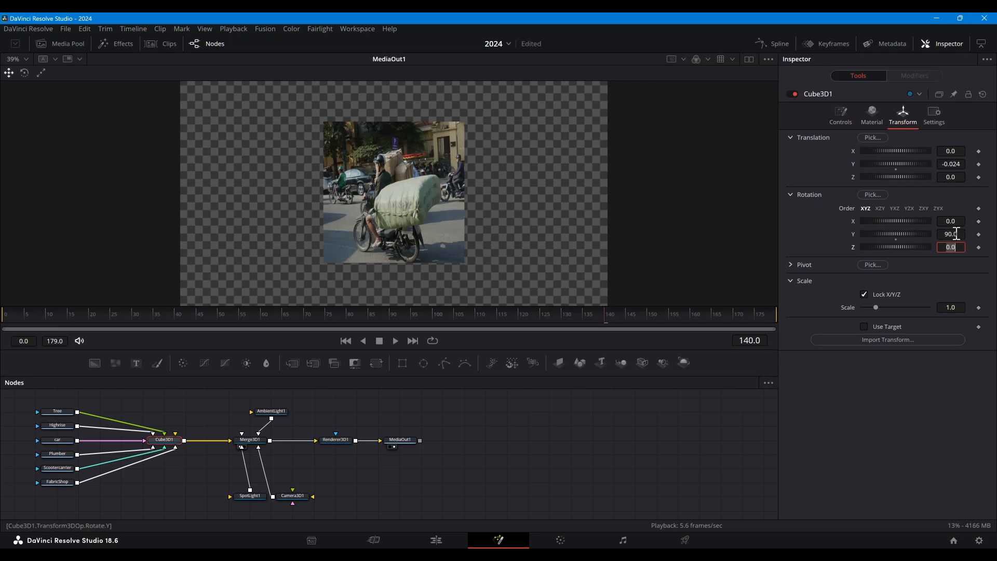
click(956, 234)
text(-90)
key(Tab)
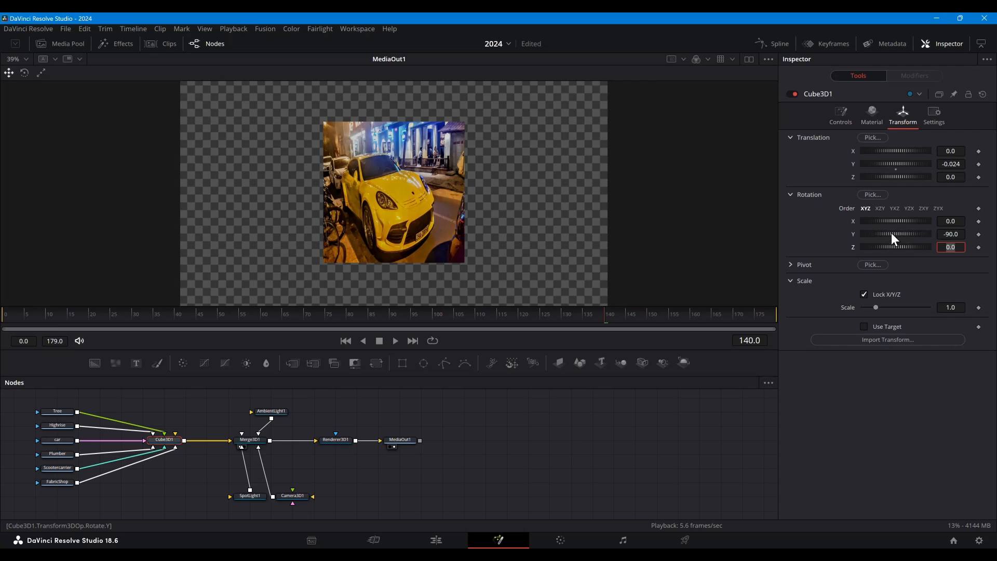
Spin the cube the opposite way about Y and set its Y rotation to 270 degrees
drag(892, 233, 963, 236)
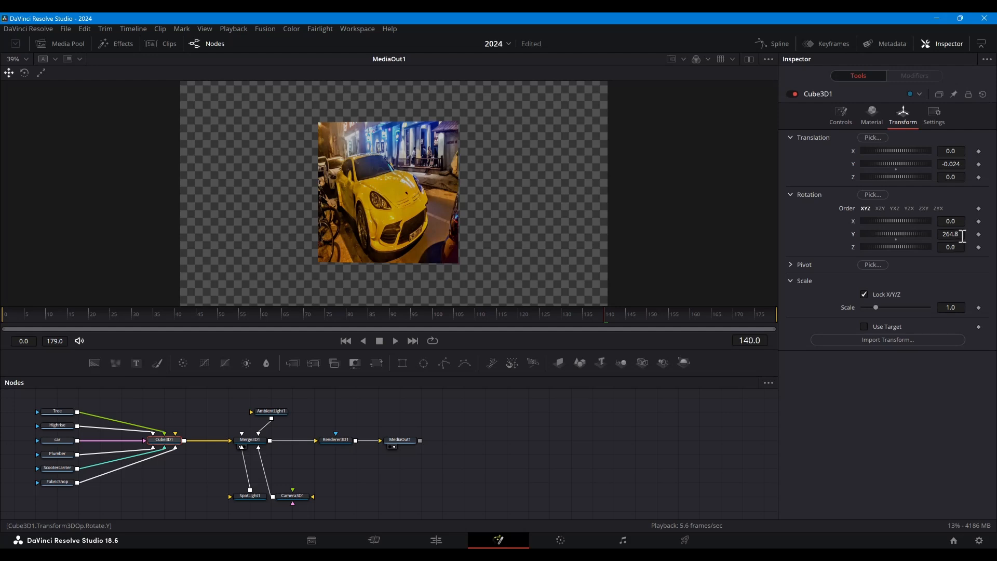
click(961, 235)
text(270)
key(Tab)
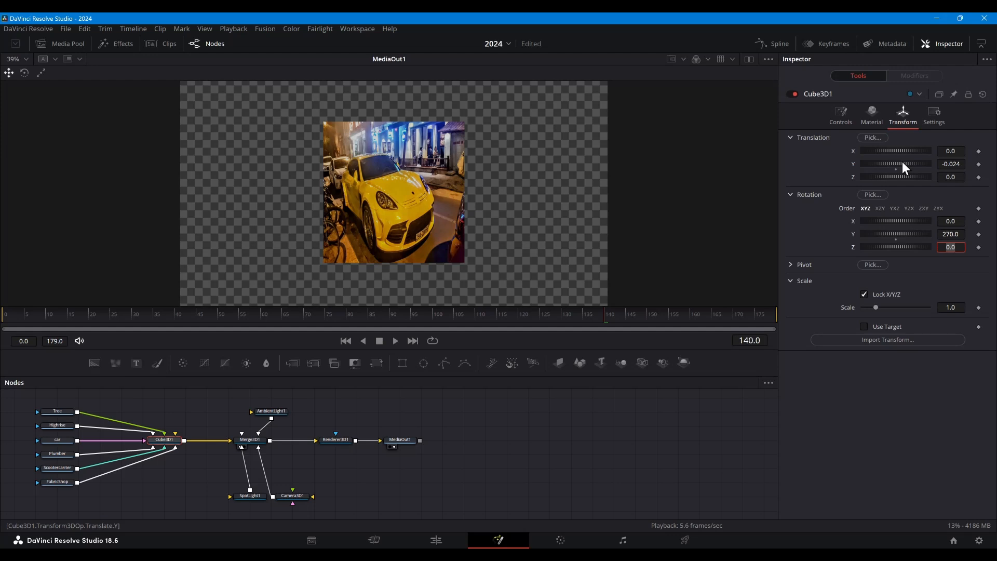
Set the cube's Y translation to 0.0
drag(902, 162, 891, 163)
key(ctrl+z)
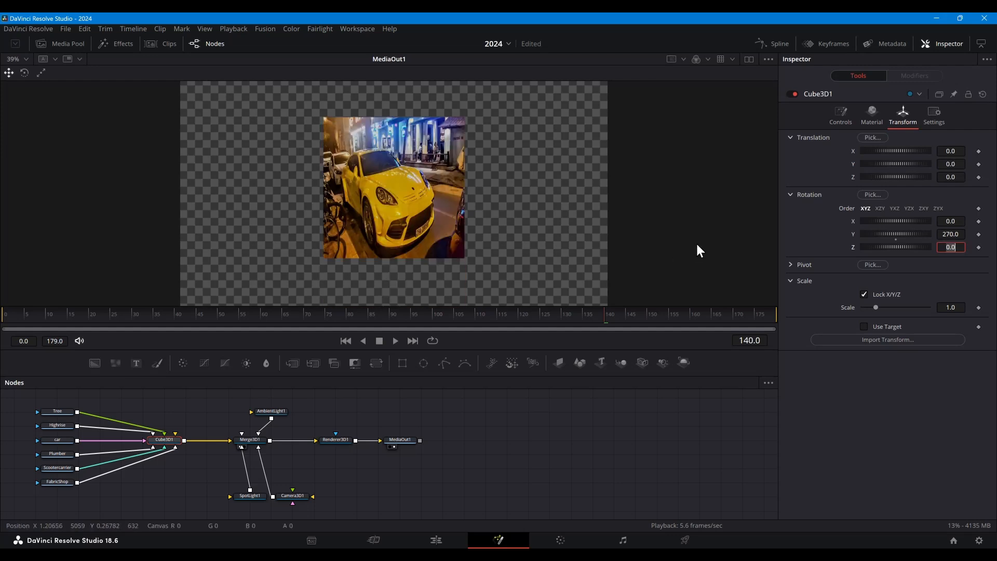
click(697, 244)
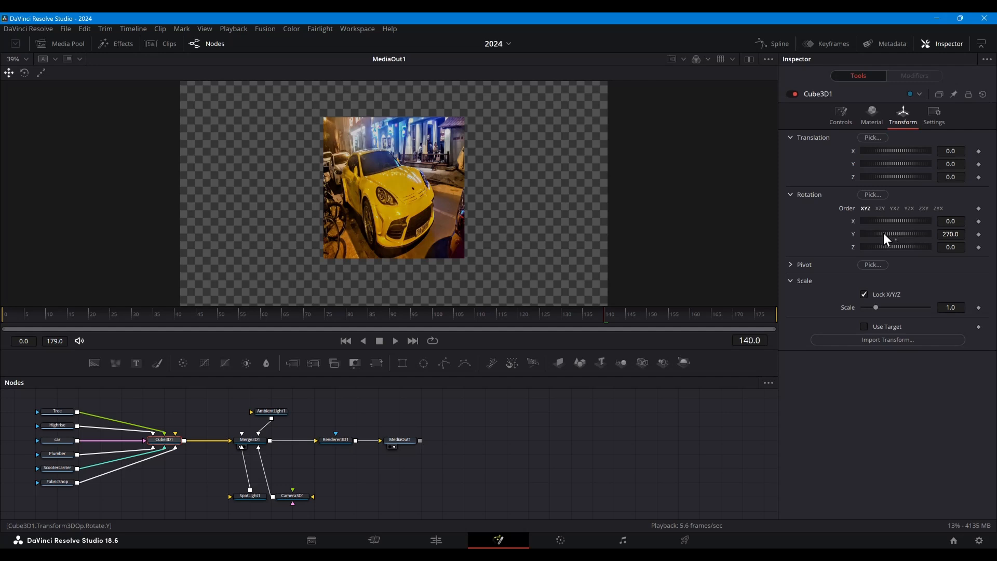
Turn the cube to the tower photo by setting its Y rotation to 180 degrees
drag(905, 233, 888, 233)
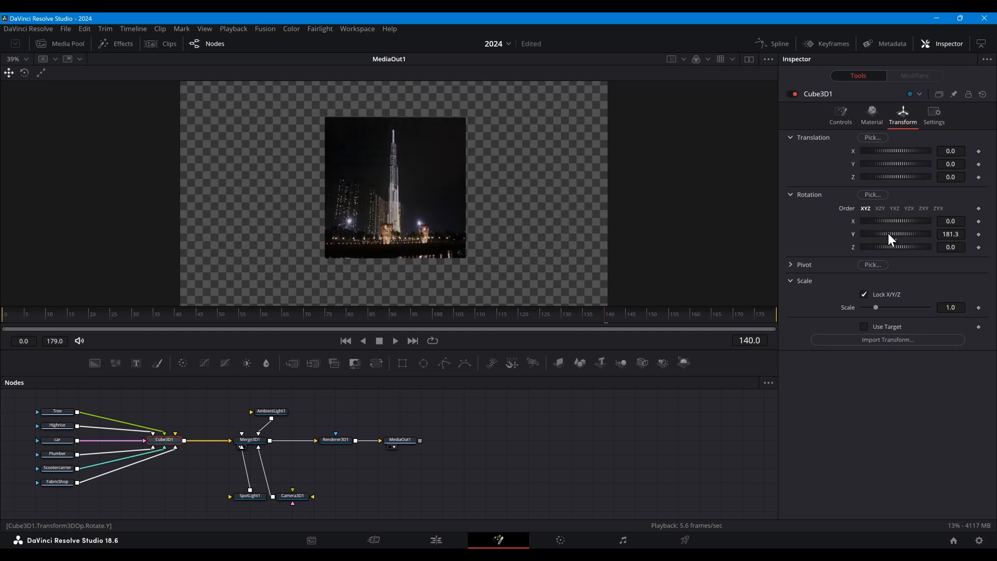
click(951, 235)
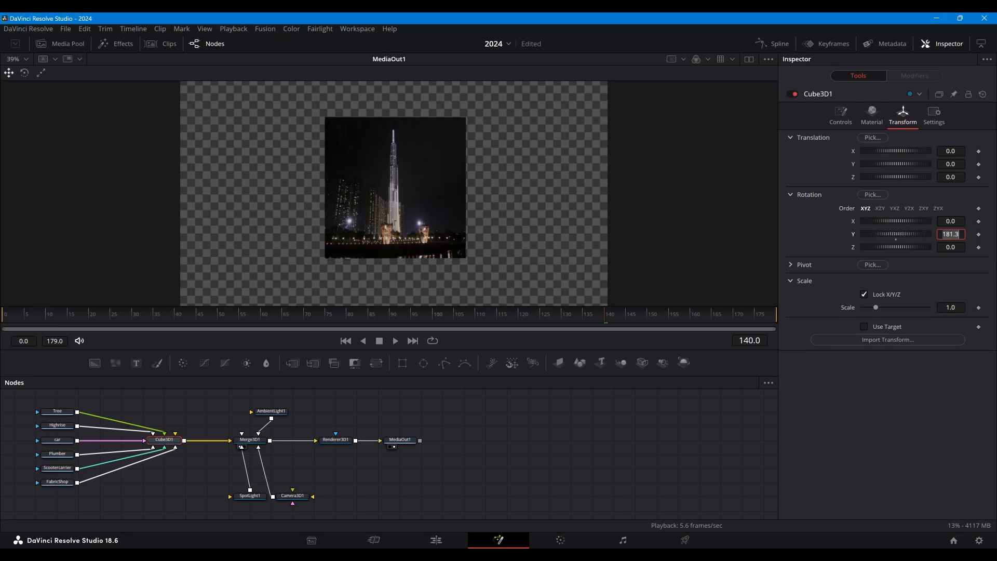
text(180)
key(Tab)
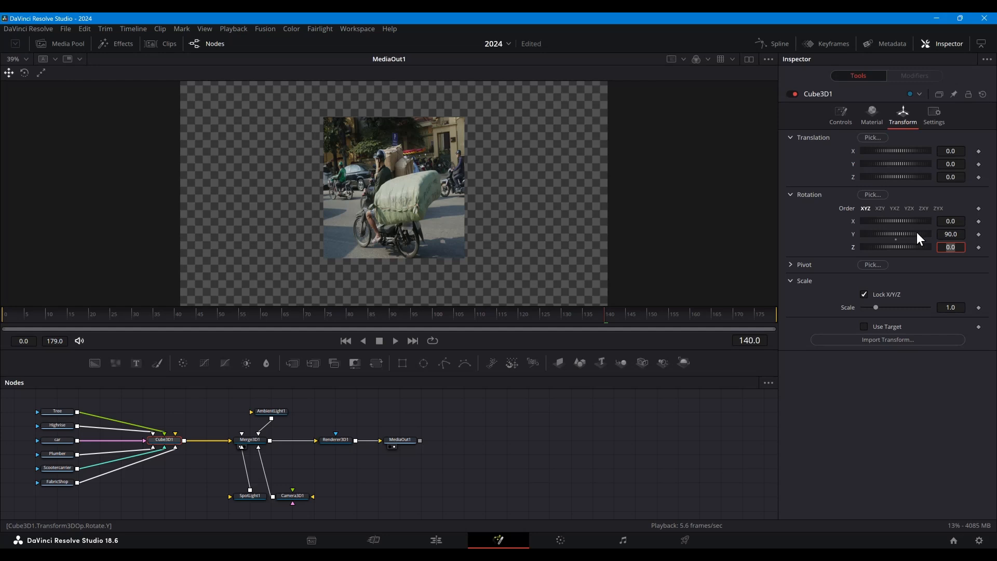
Bring the parked scooter photo to the front with X rotation -90 and Y rotation 0 degrees
drag(916, 233, 877, 225)
click(950, 222)
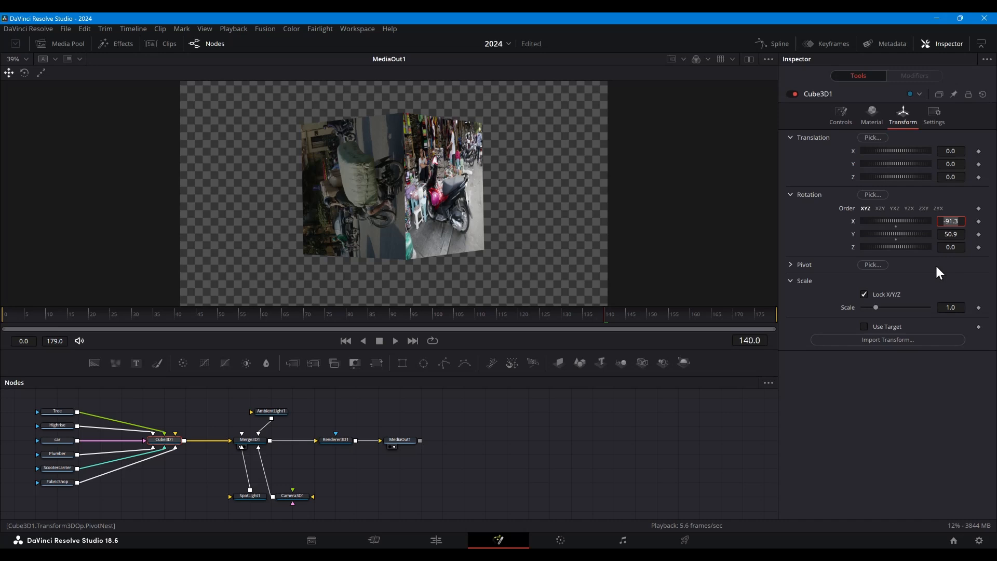
text(0)
key(Tab)
text(0)
key(Tab)
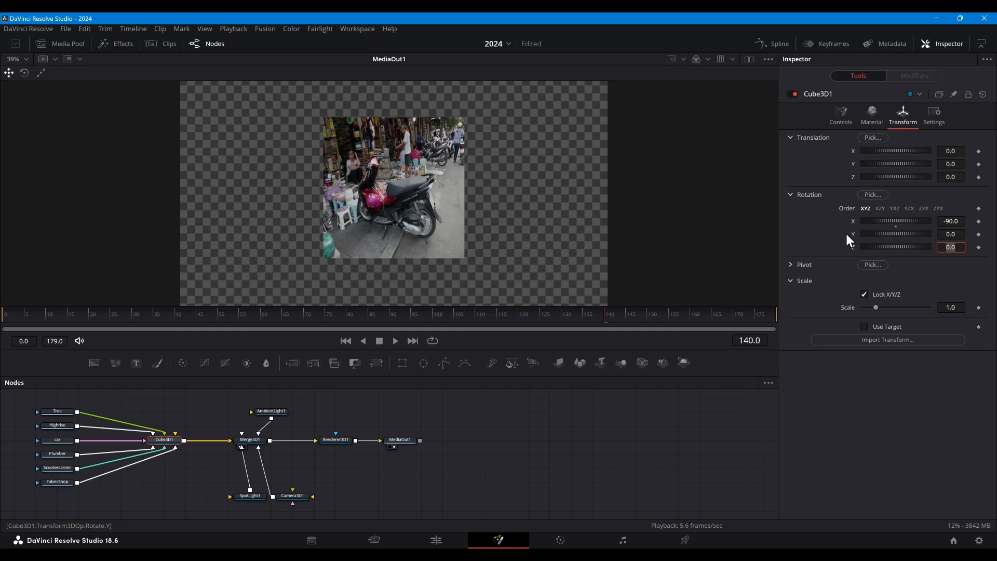
Rotate the cube about Y to the three-wheeled cart photo and set the Y rotation to 183 degrees
drag(875, 237, 911, 237)
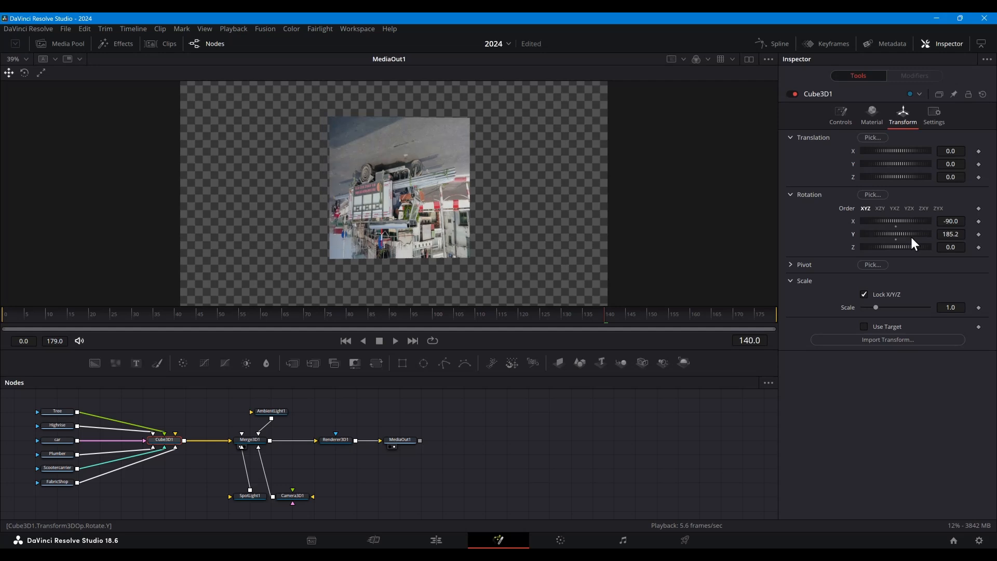
click(950, 234)
text(183)
key(Tab)
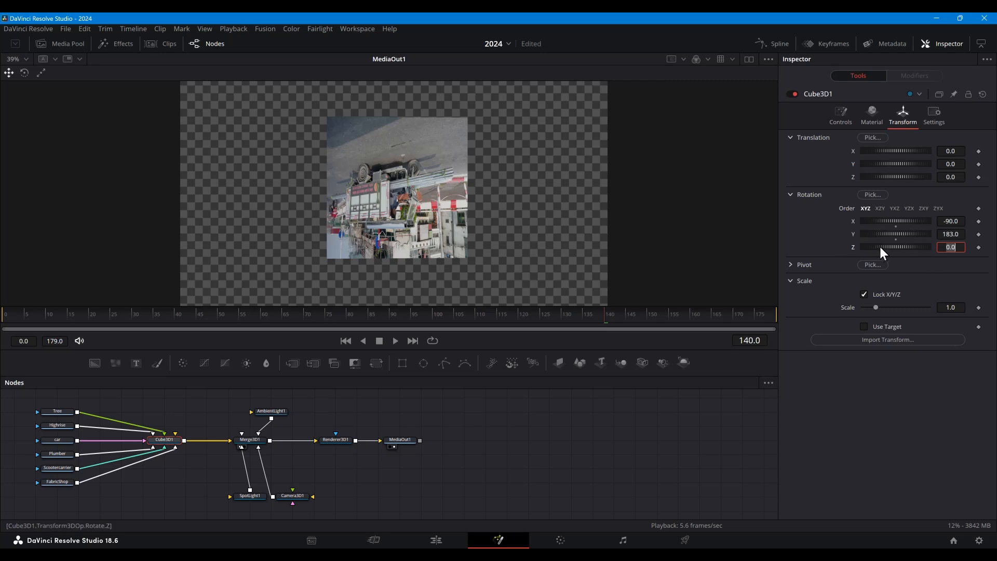
Turn the cart photo upright and straight by setting both the Z and Y rotation to 180 degrees
drag(879, 248, 920, 245)
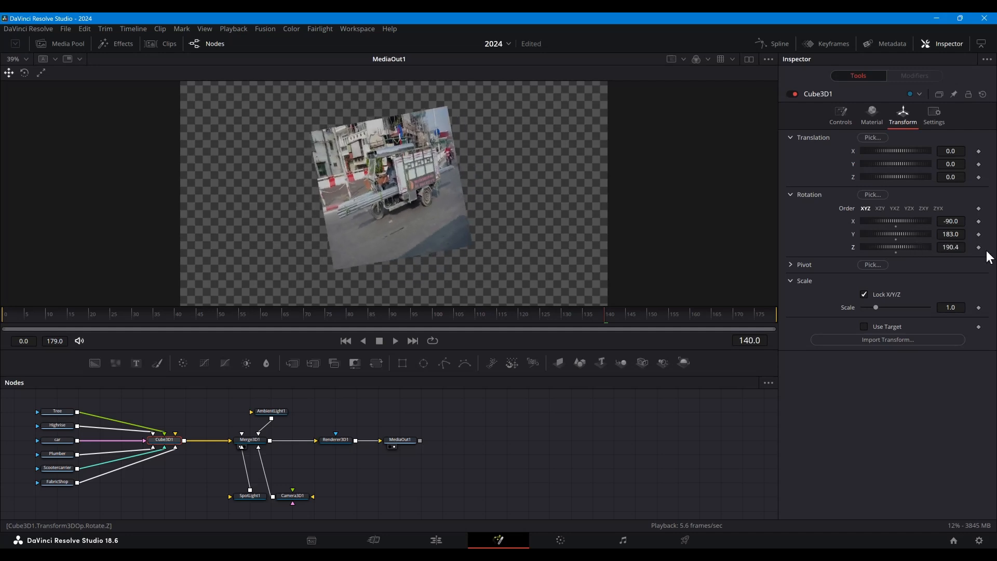
click(958, 247)
key(Tab)
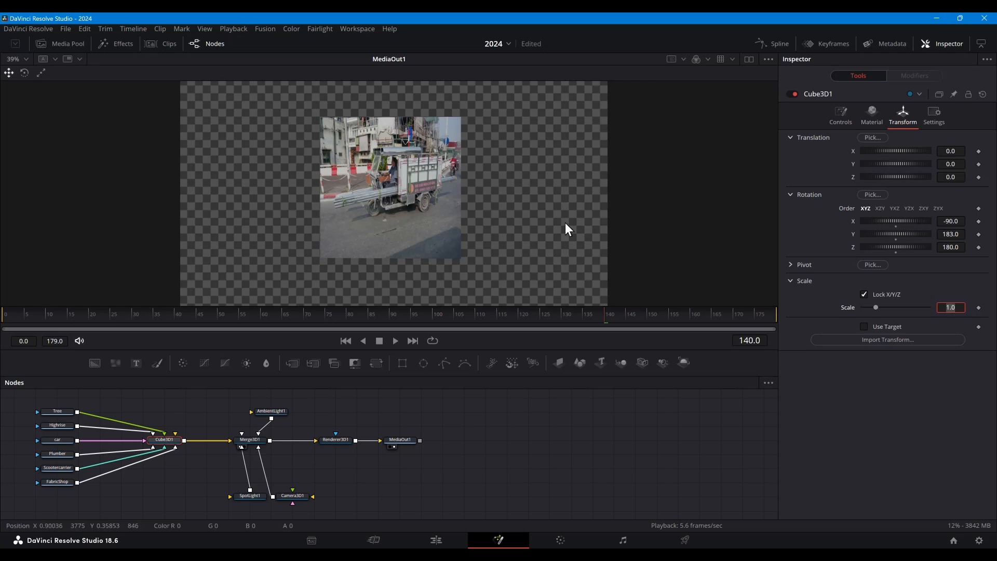
click(957, 234)
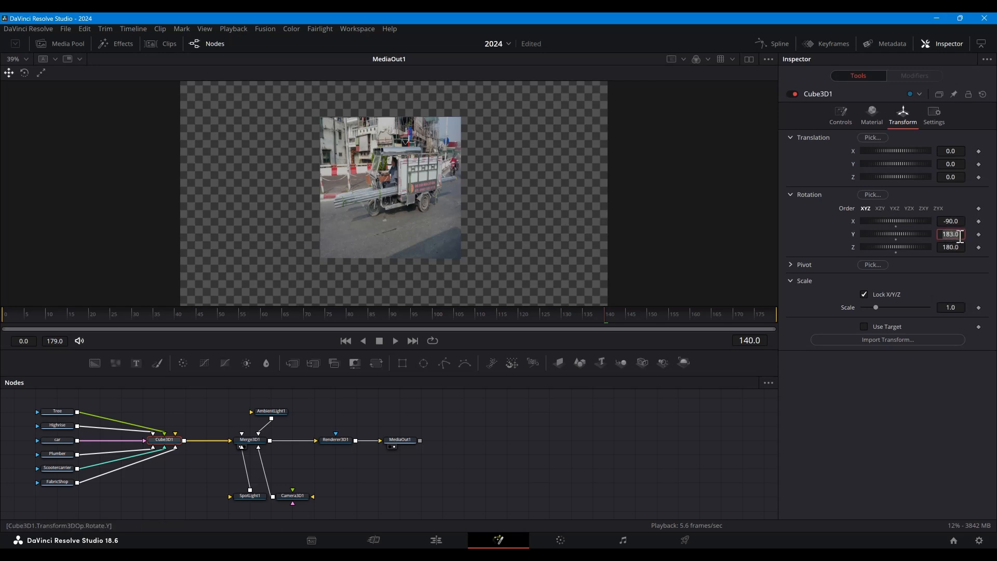
text(180)
key(Tab)
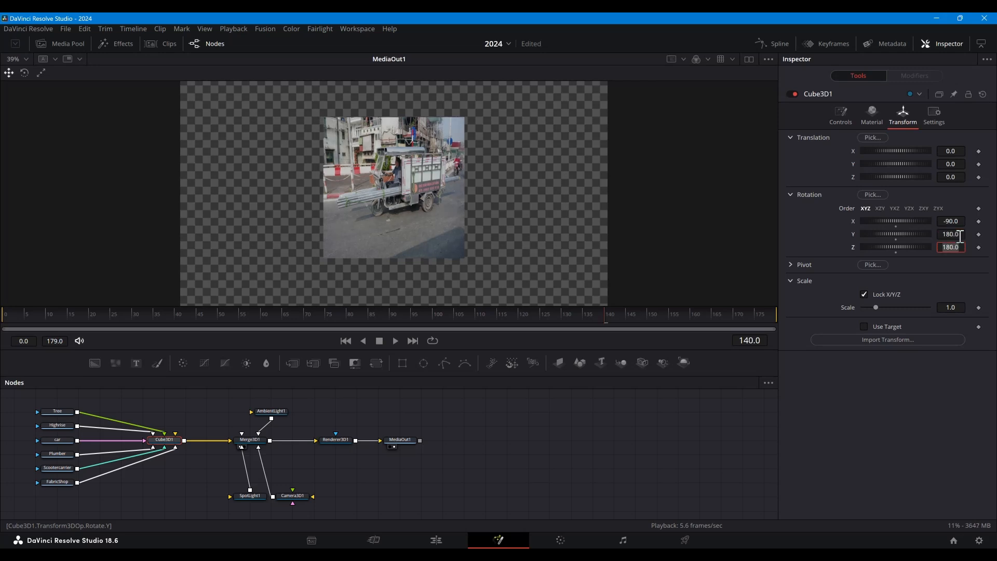
click(744, 226)
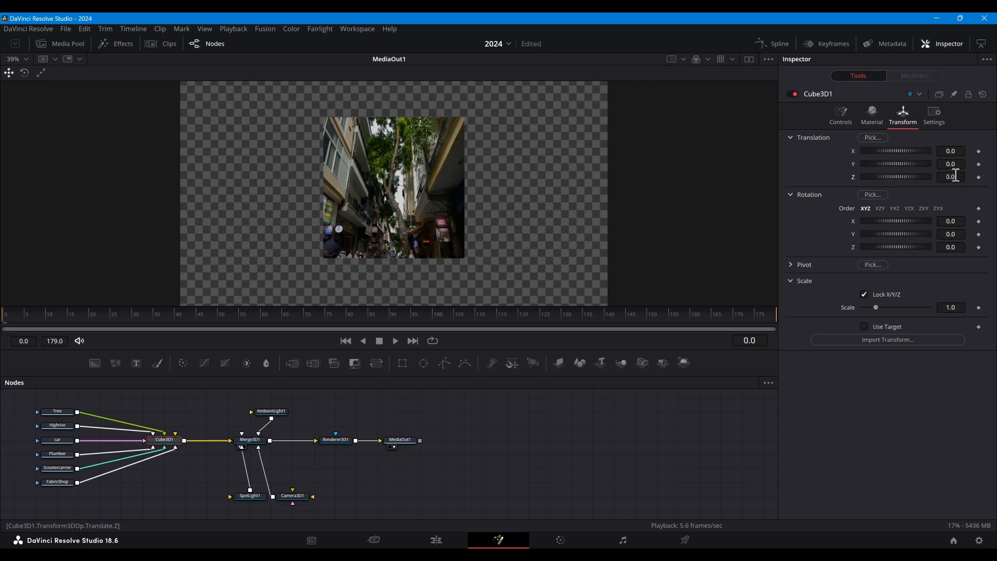
Keyframe the cube's Z translation at 0.0 on frame 0 and at 1.3 on frame 5
click(978, 177)
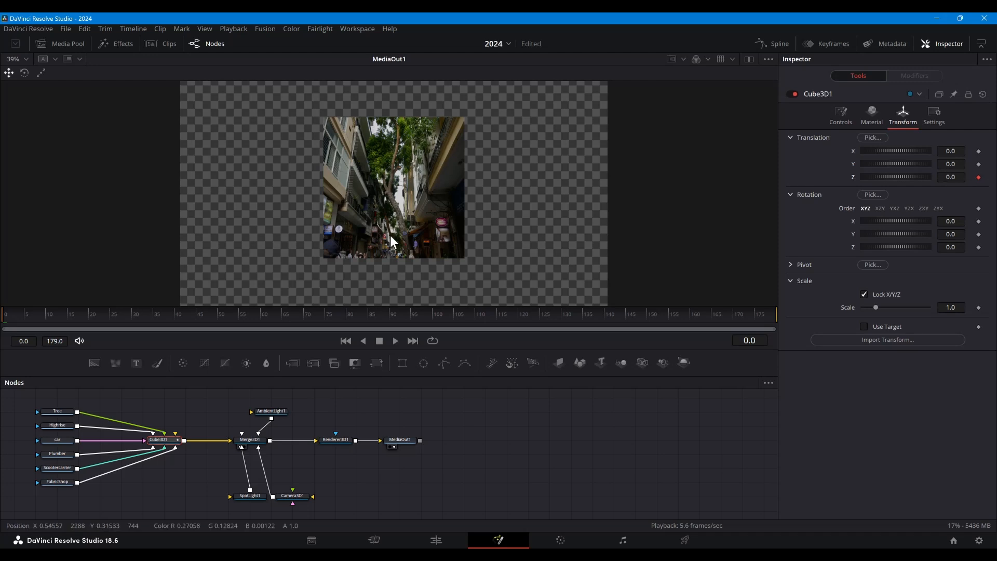
click(25, 315)
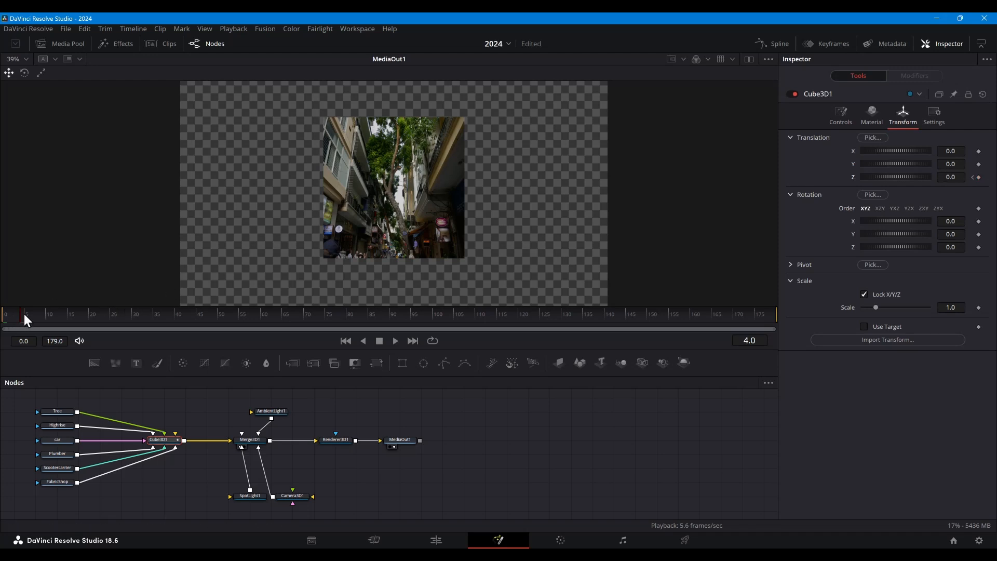
drag(25, 314, 26, 316)
click(954, 177)
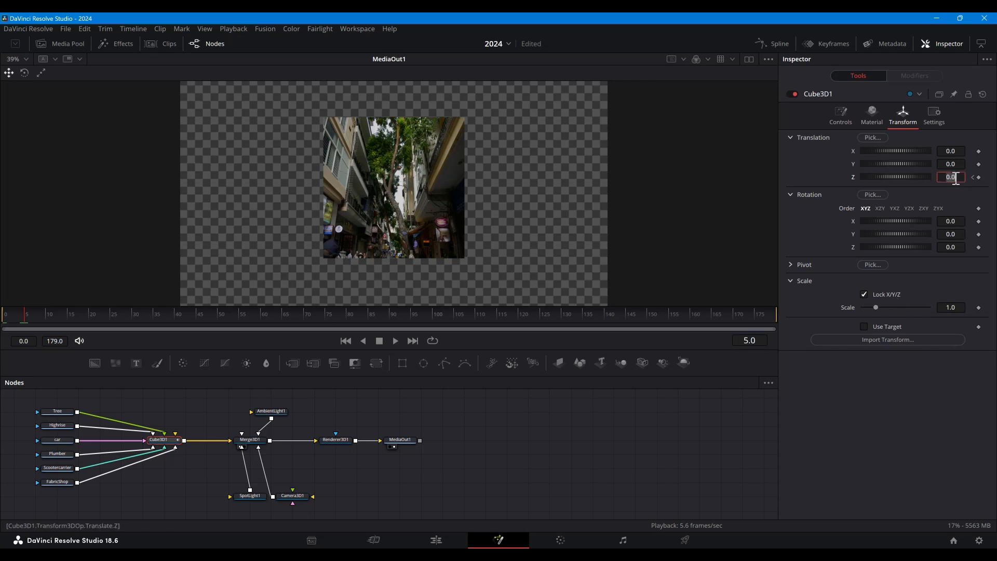
text(1.3)
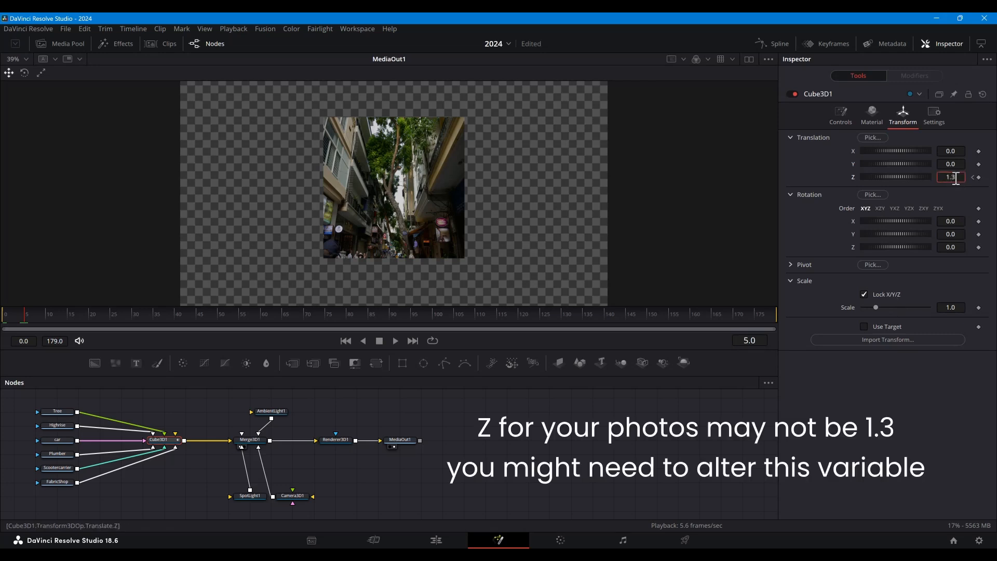
key(Tab)
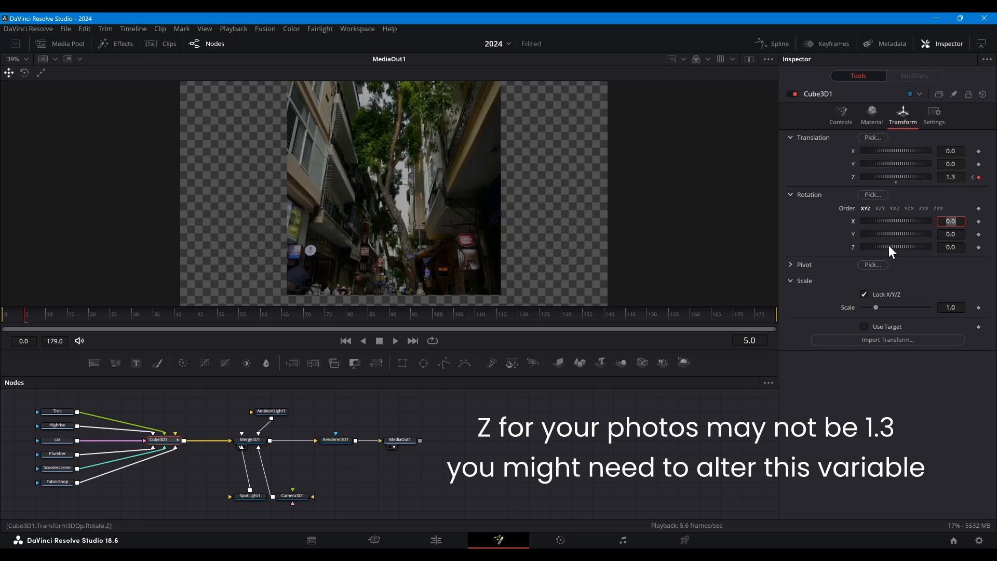
Lower the cube to a Y translation of about -0.023 and play the zoom from frame 0
click(901, 163)
drag(901, 163, 901, 163)
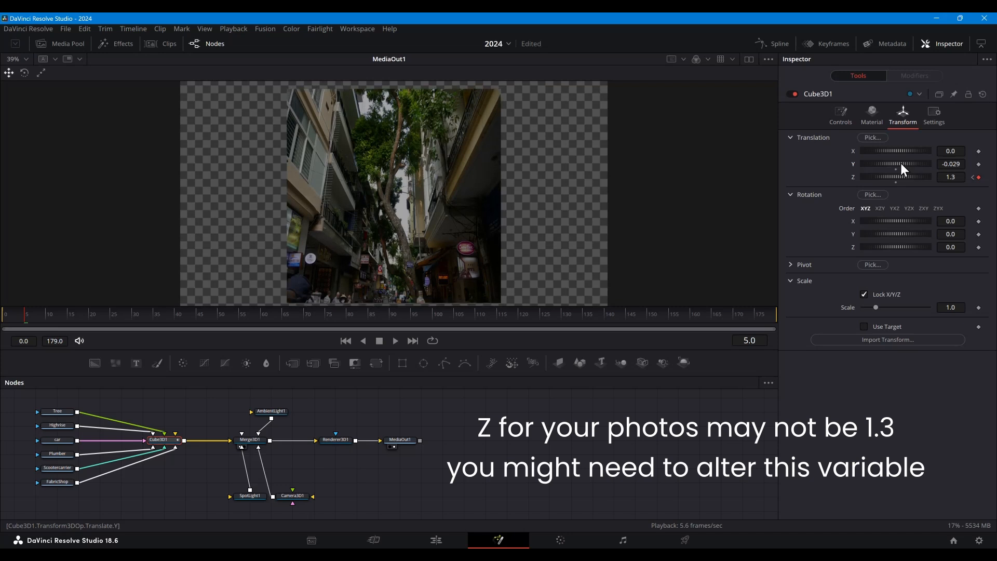
click(5, 315)
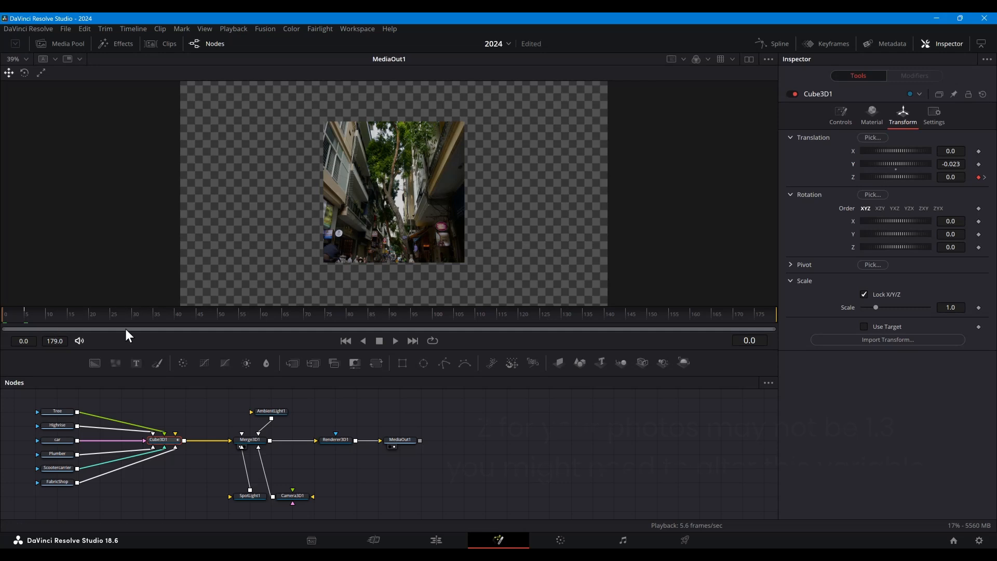
click(396, 341)
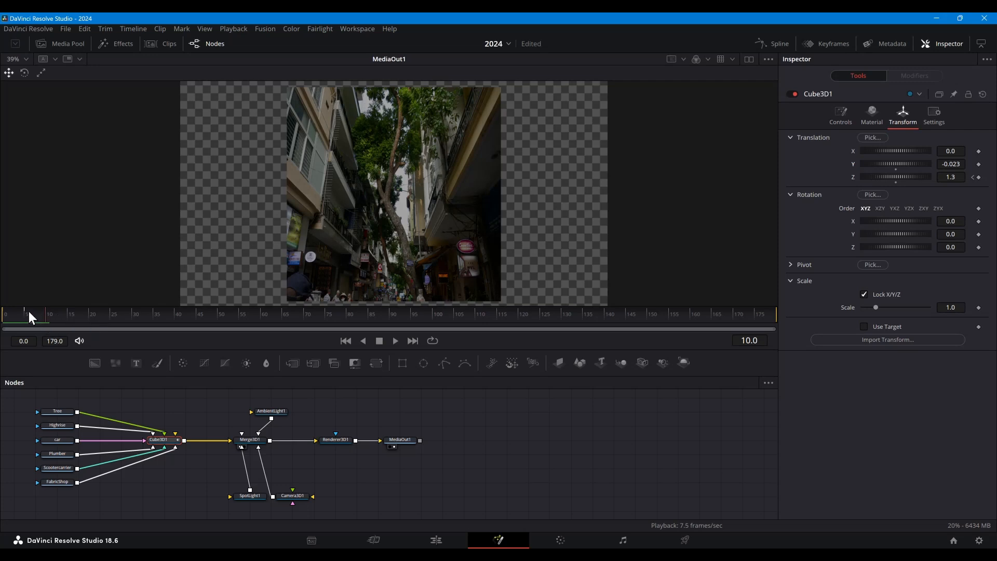
Keyframe the cube's Z translation at 1.3 on frame 25 and at 0.0 on frame 30
click(110, 313)
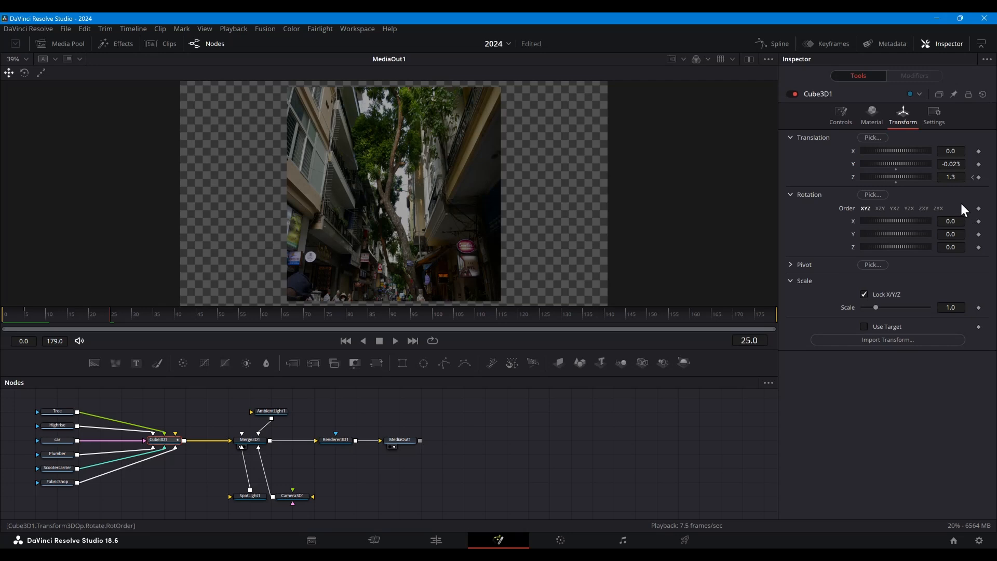
click(979, 177)
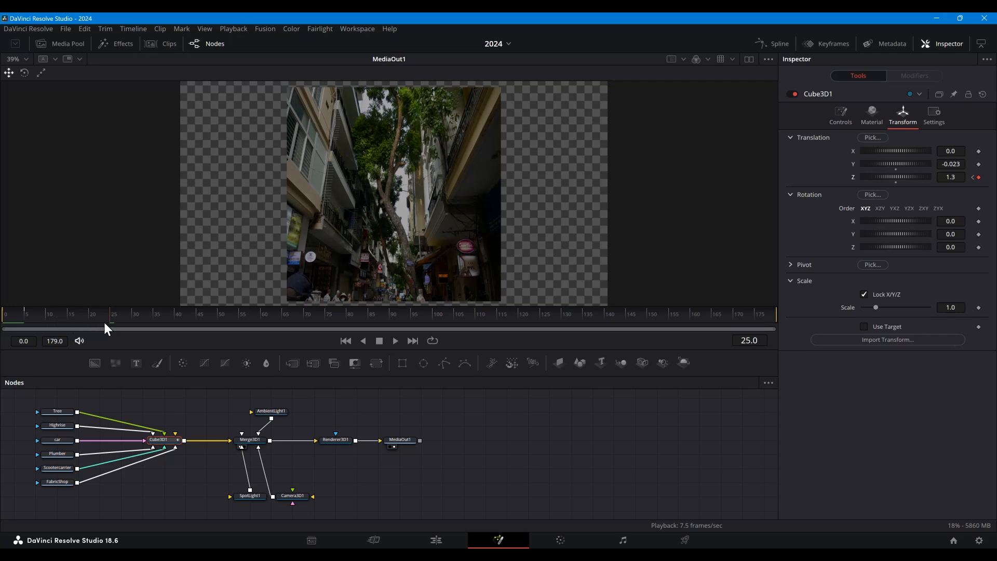
click(132, 314)
click(943, 178)
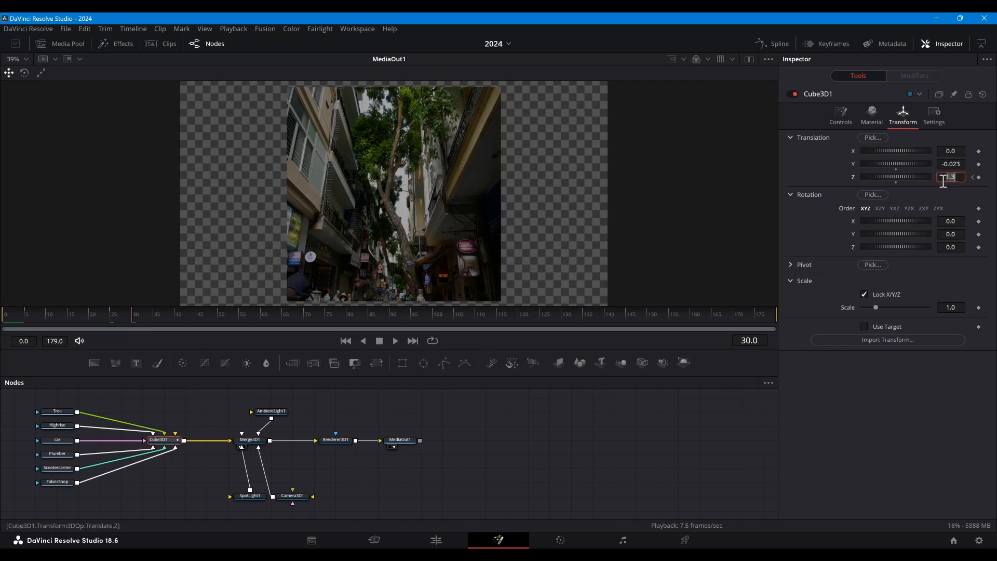
key(Tab)
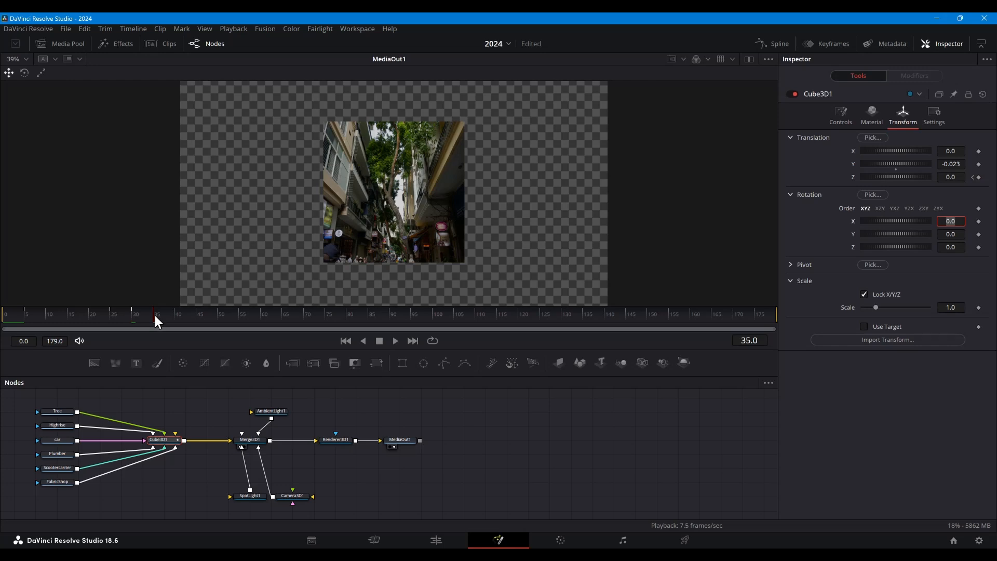
Keyframe the cube's Z translation at 1.3 on frame 35 and again on frame 55
click(946, 177)
key(Tab)
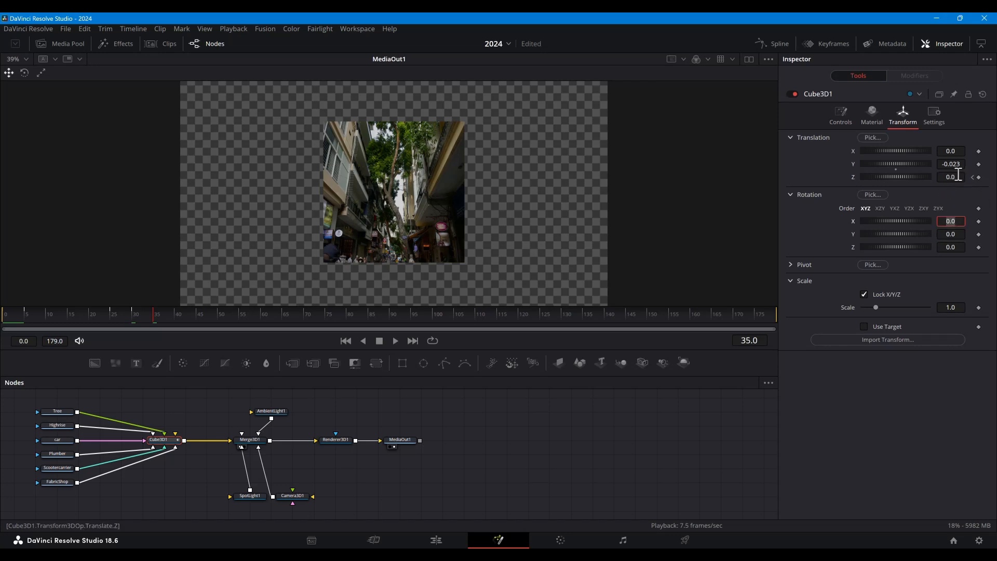
click(958, 177)
text(-0.023)
key(Tab)
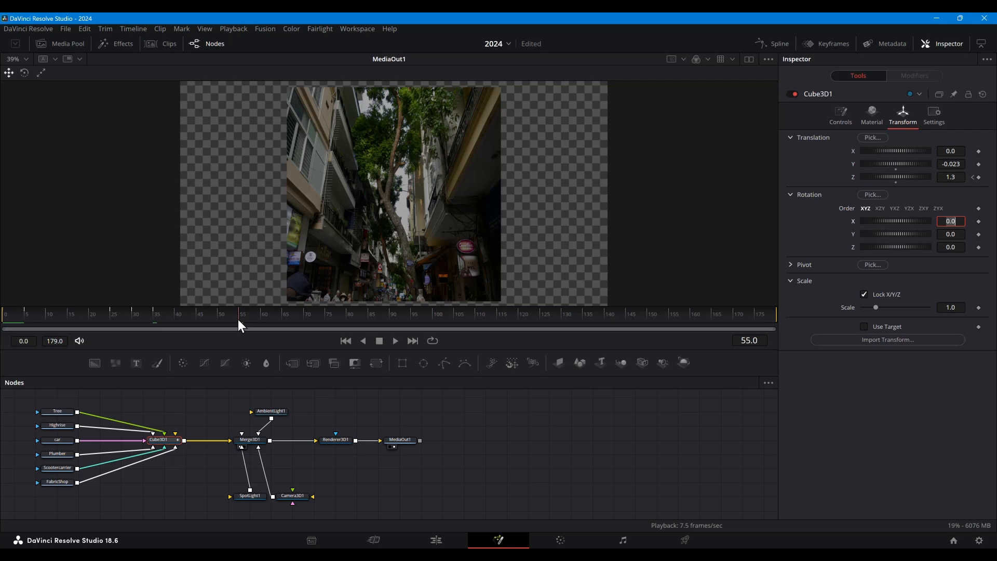
click(978, 177)
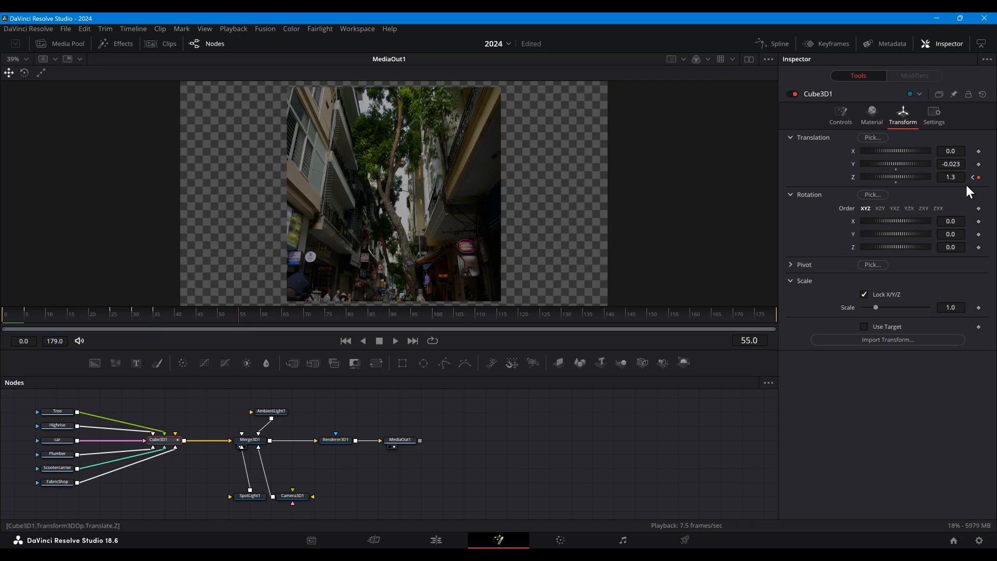
Keyframe the cube's Z translation at 0.0 on frame 60 and at 1.3 on frame 65
click(262, 312)
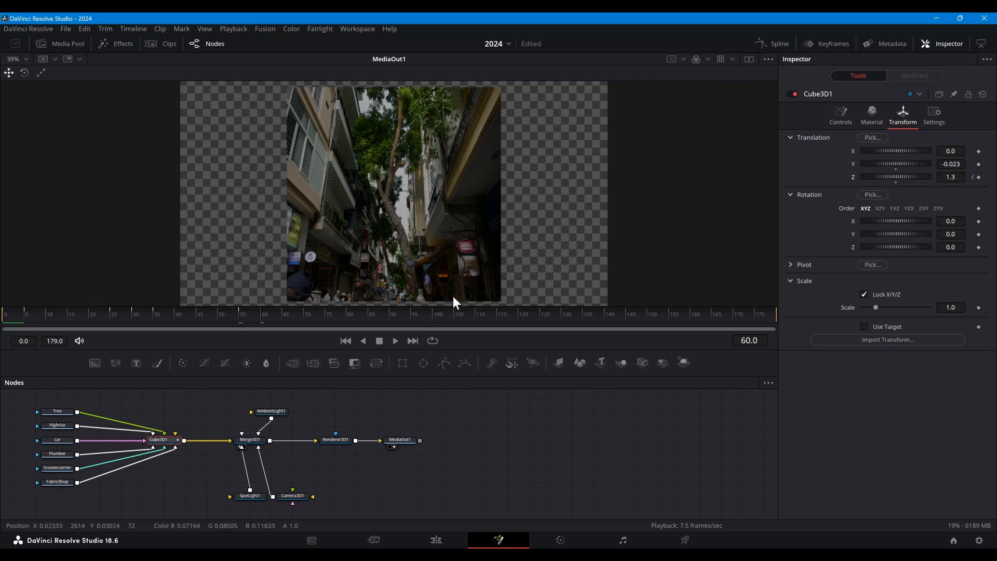
click(946, 177)
double_click(946, 176)
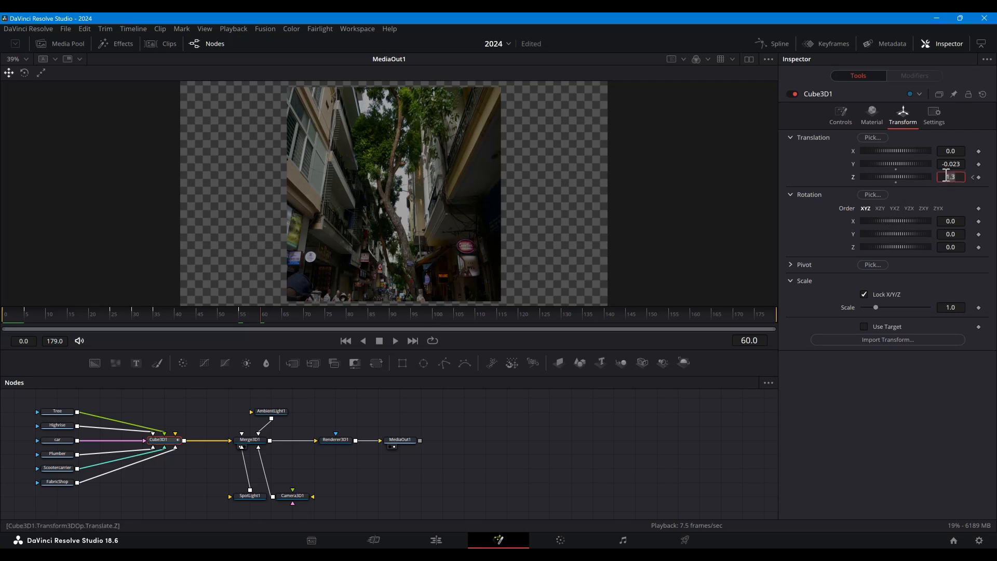
text(0)
key(Tab)
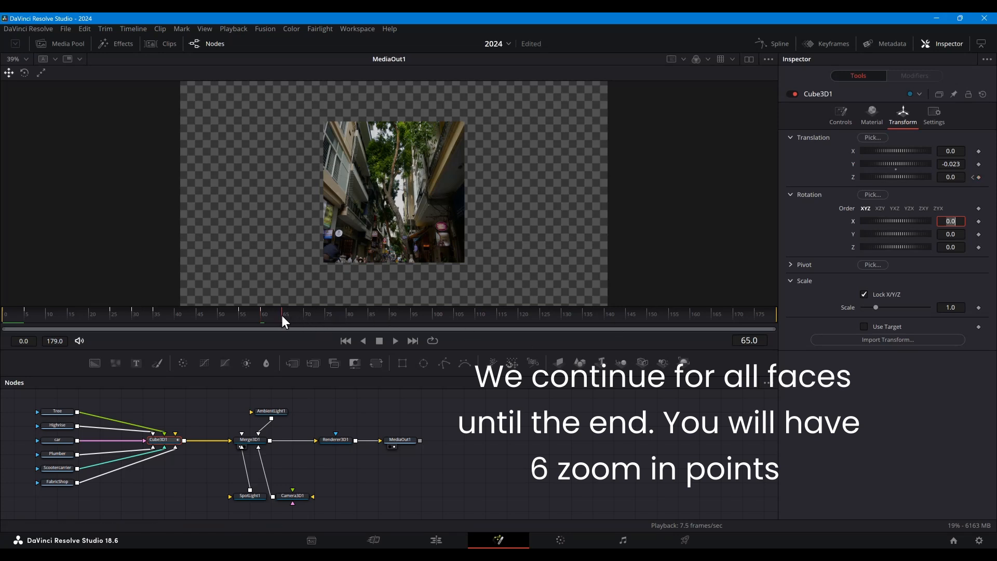
click(948, 176)
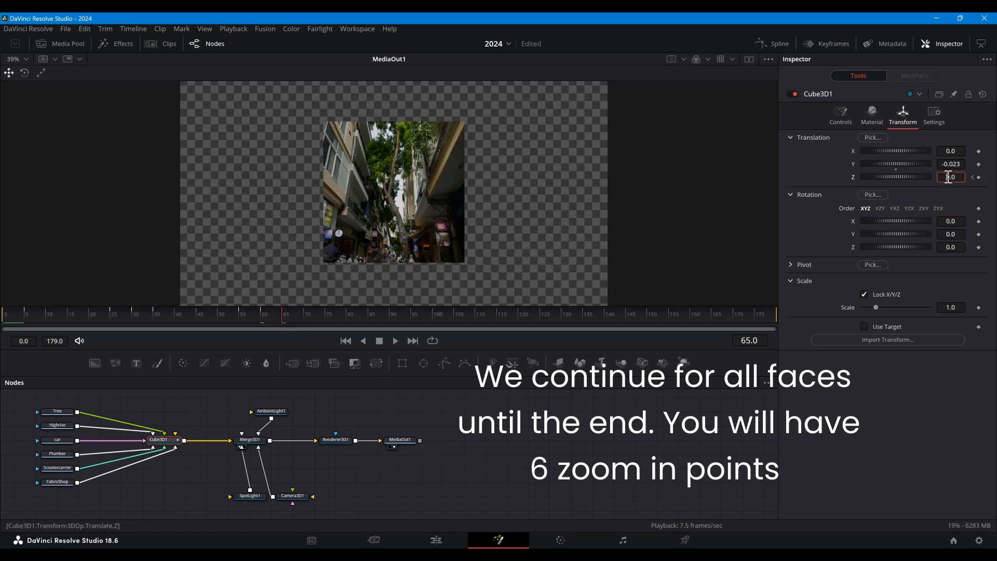
text(1)
text(.3)
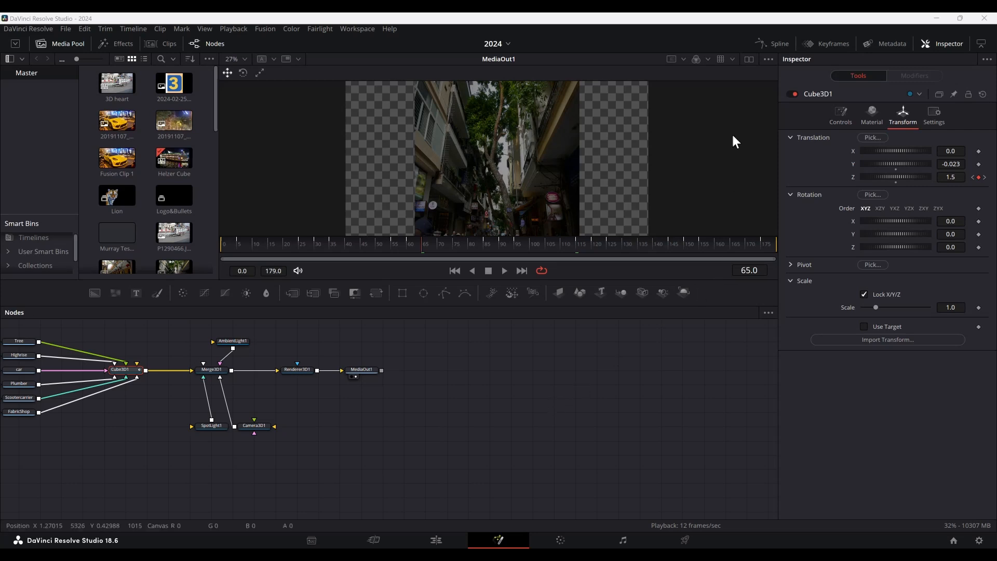
Show the cube's Z Offset curve fitted in the Spline editor and correct the Z translation on frame 65 to 1.3
click(782, 44)
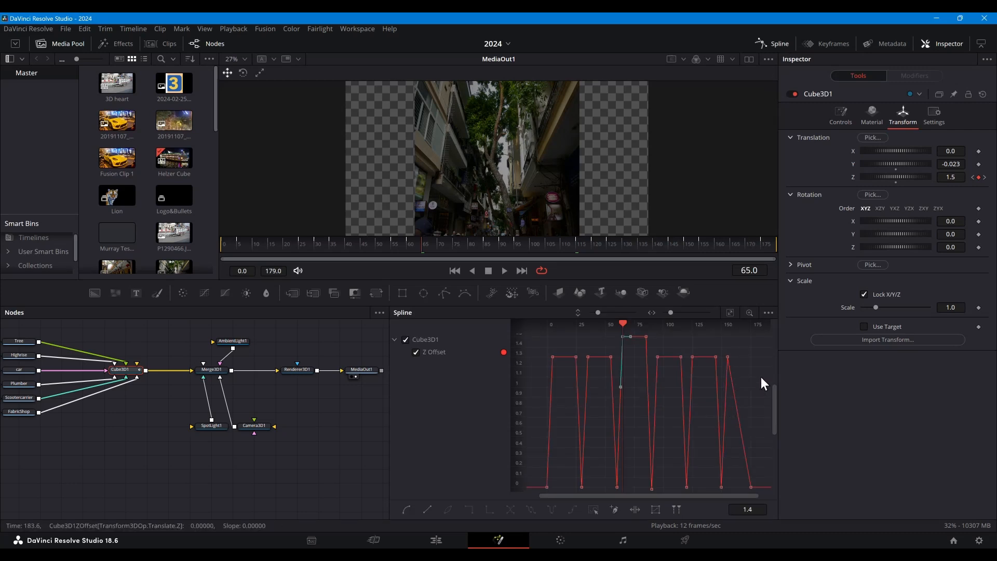
click(730, 313)
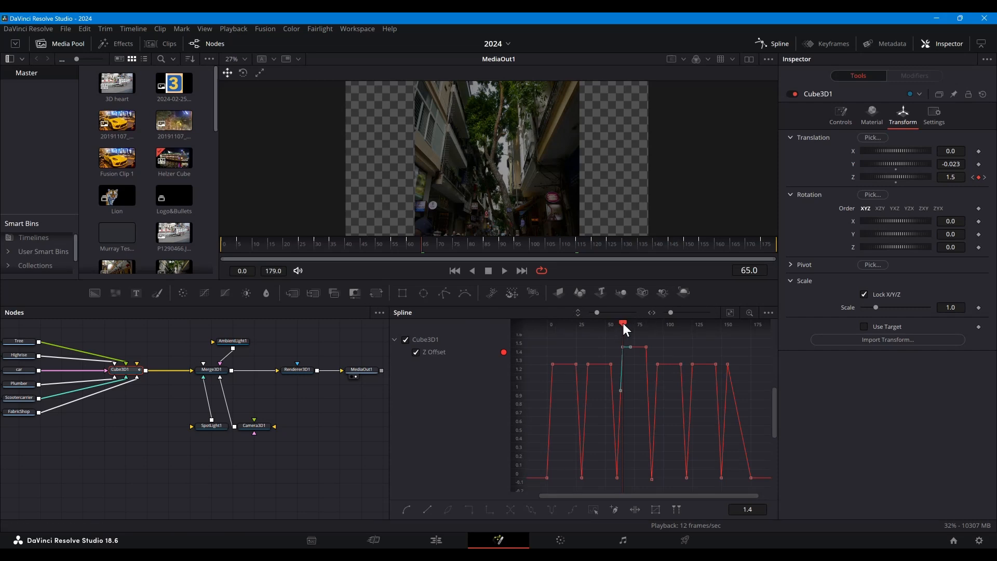
mouse_move(623, 323)
mouse_down()
mouse_move(598, 323)
mouse_move(621, 318)
mouse_up()
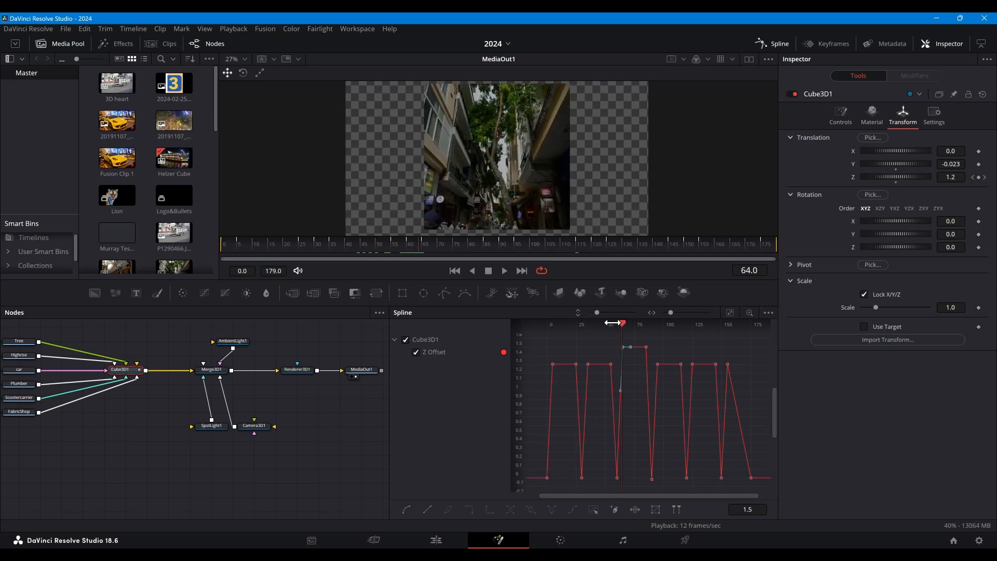
key(Right)
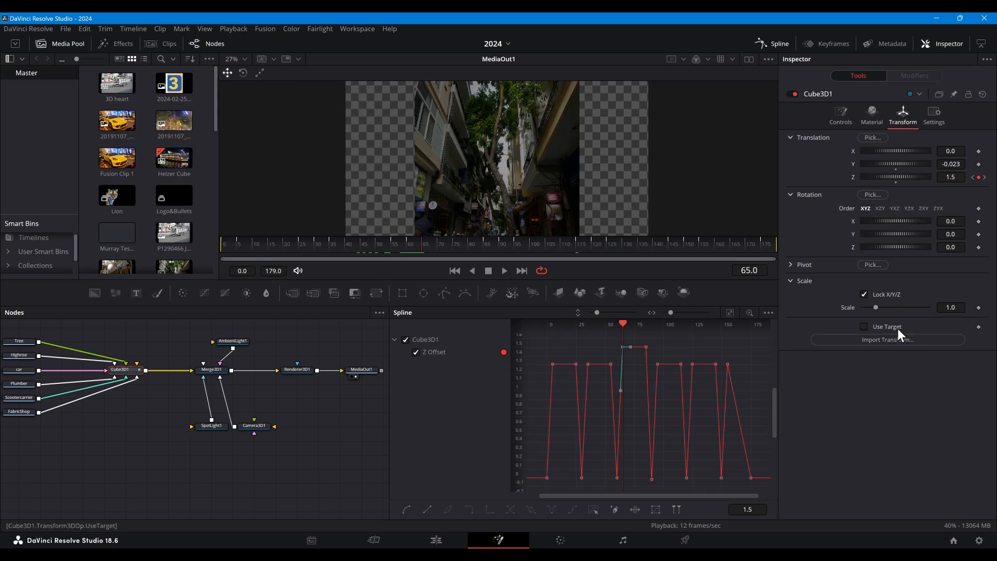
click(956, 176)
text(1.3)
key(Tab)
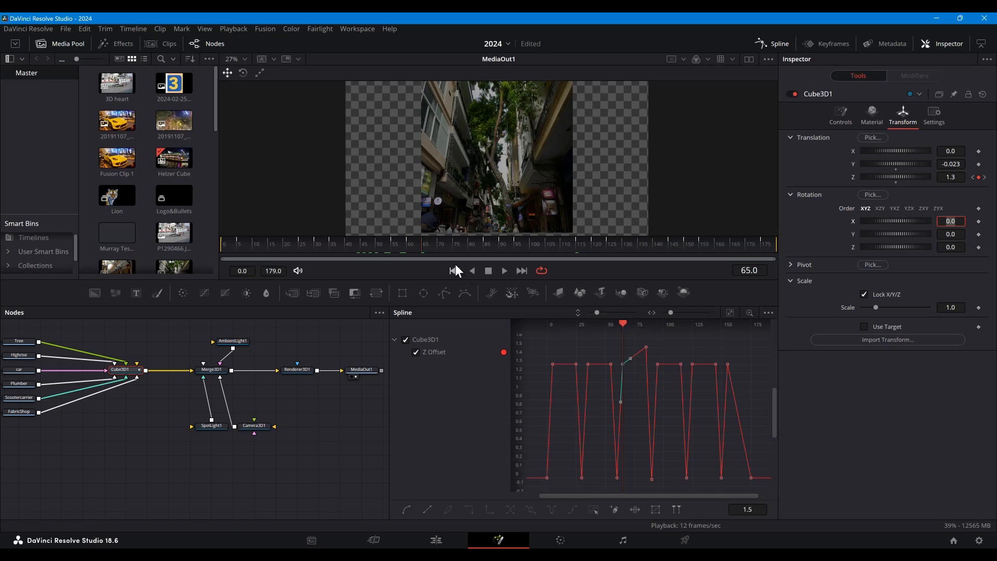
Correct the cube's Z translation keyframe on frame 85 to 1.3
click(483, 242)
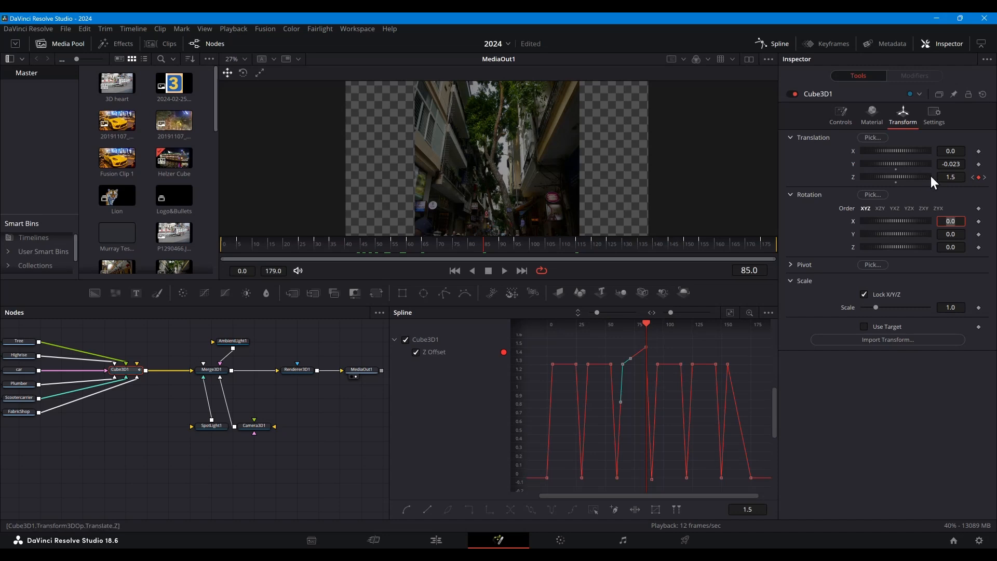
click(955, 177)
double_click(954, 177)
text(1.3)
key(Tab)
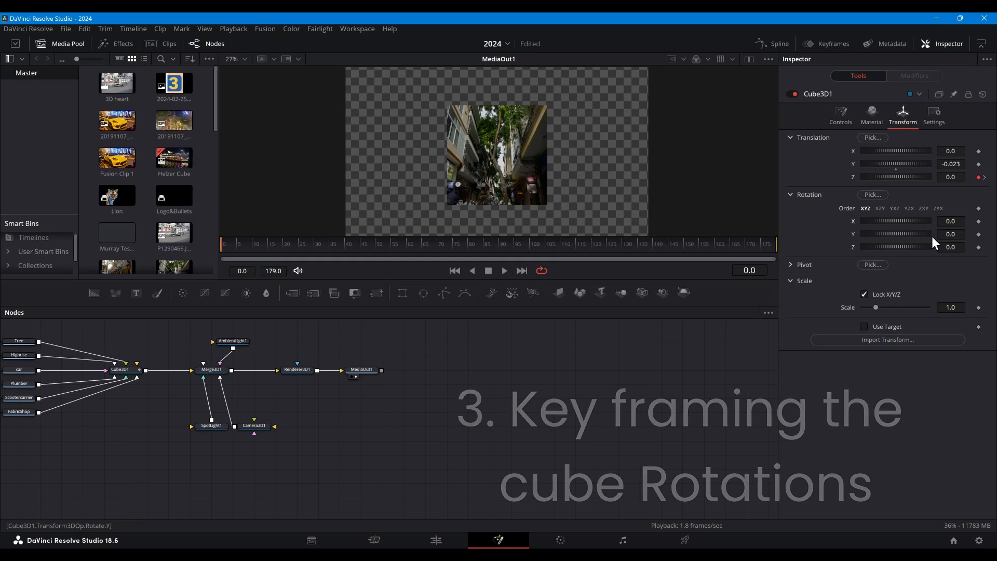
Keyframe the cube's X, Y and Z rotation at 0.0 on frame 0 and again on frame 25
click(978, 221)
click(979, 234)
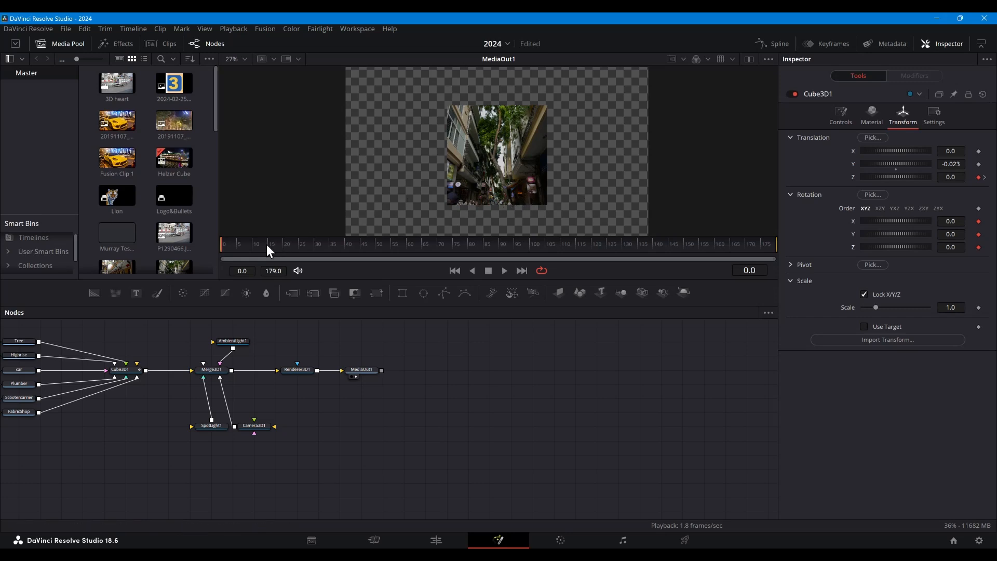
click(298, 242)
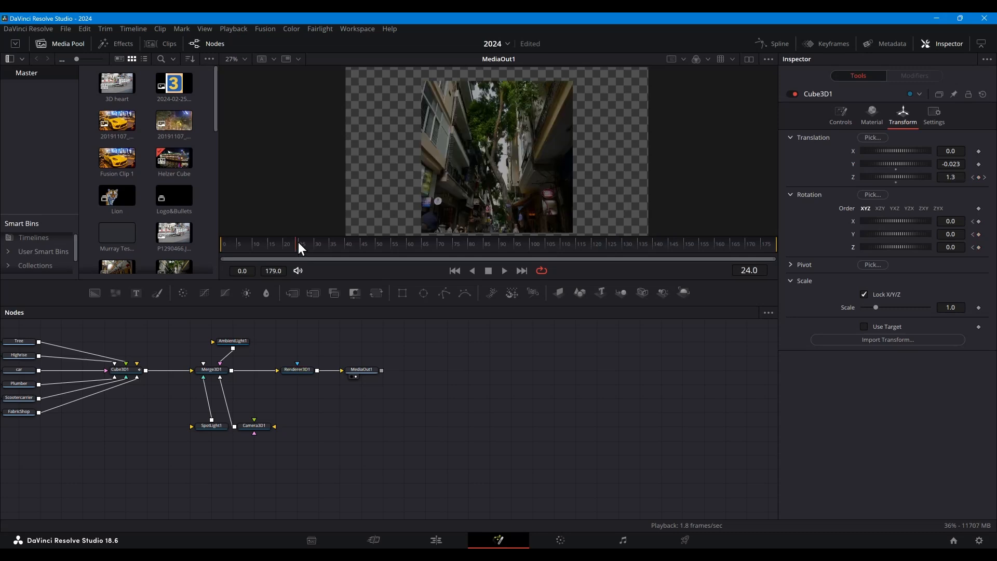
key(Right)
click(979, 221)
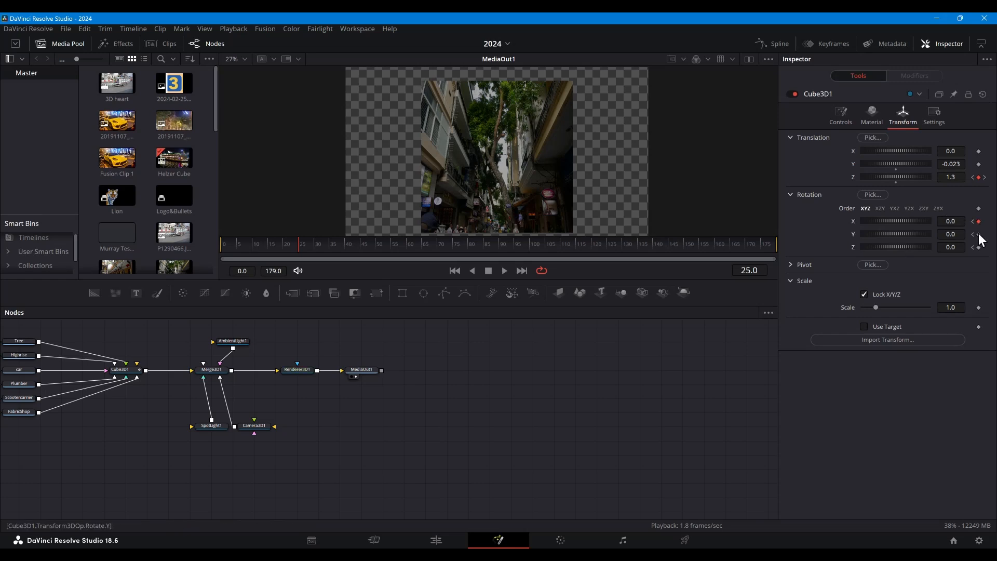
click(978, 234)
click(978, 247)
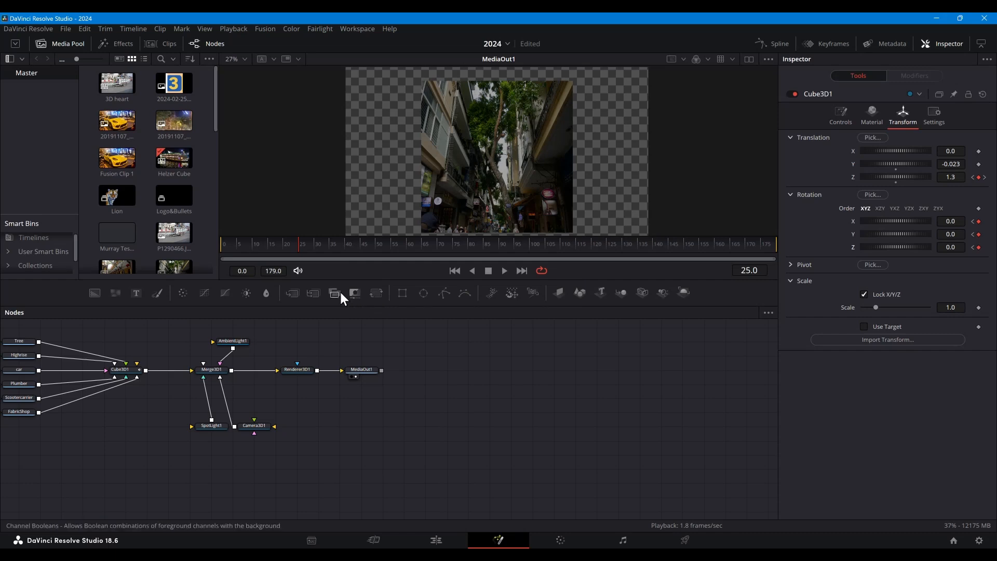
Keyframe the cube's Y rotation at 90 on frame 35 to turn to the loaded scooter face
click(329, 243)
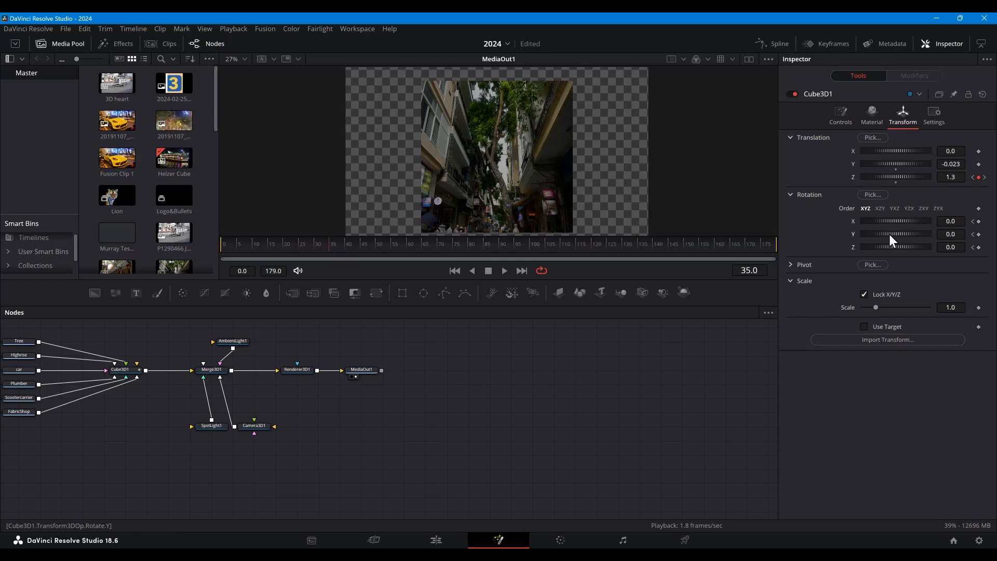
drag(889, 235, 896, 234)
drag(904, 235, 905, 234)
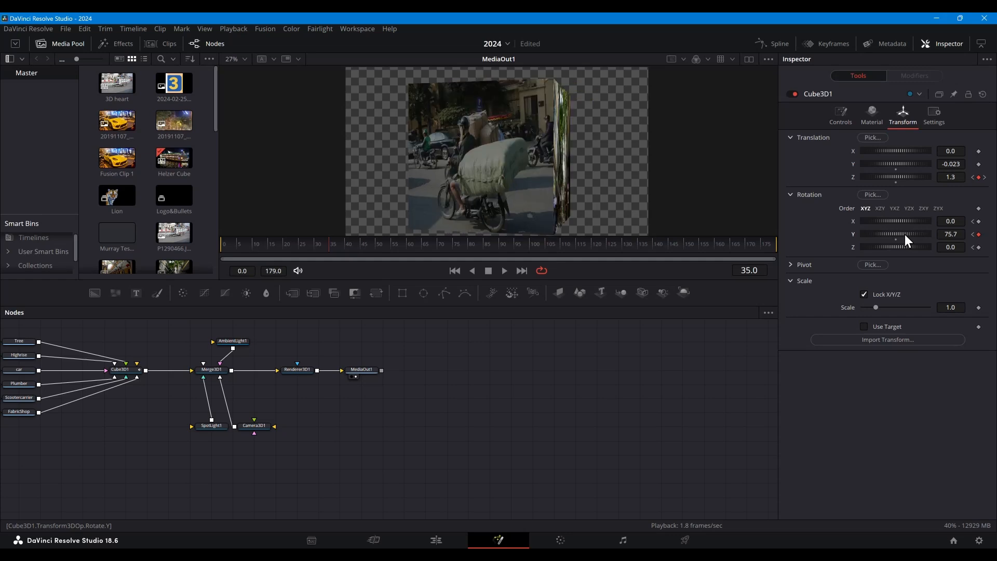
click(951, 234)
text(90)
key(Tab)
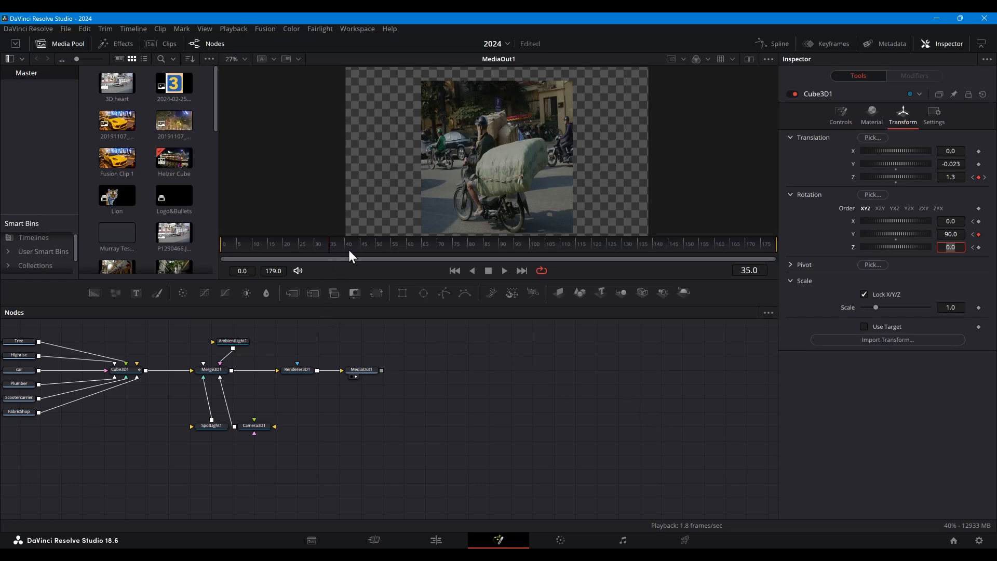
Hold the scooter face by keyframing the X, Y and Z rotation on frame 55 with Y at 90
click(391, 248)
click(979, 247)
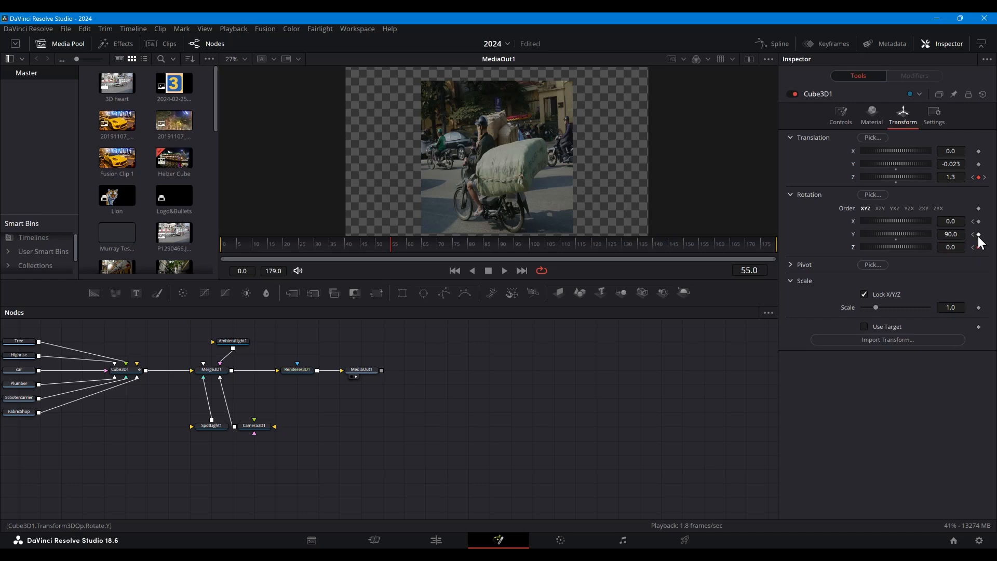
click(979, 235)
click(979, 221)
Keyframe the cube's Y rotation at 180 on frame 65 to turn to the high-rise face
click(422, 245)
drag(895, 232, 916, 234)
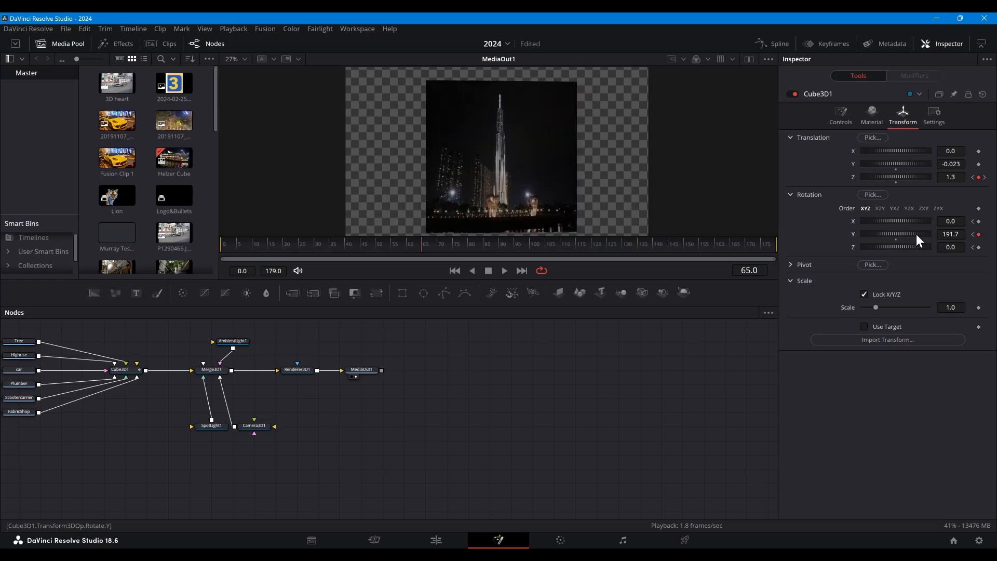
click(946, 234)
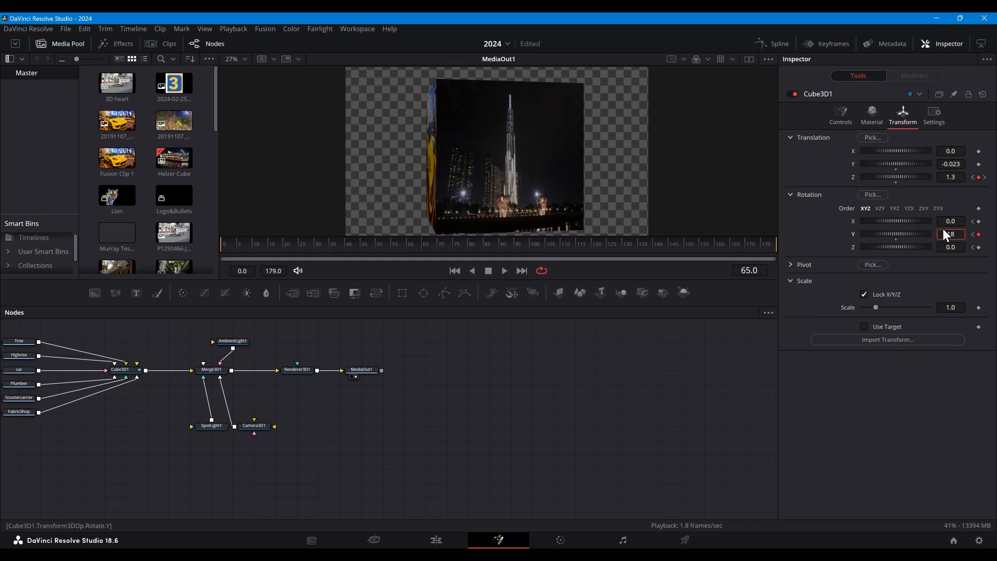
text(180)
key(Tab)
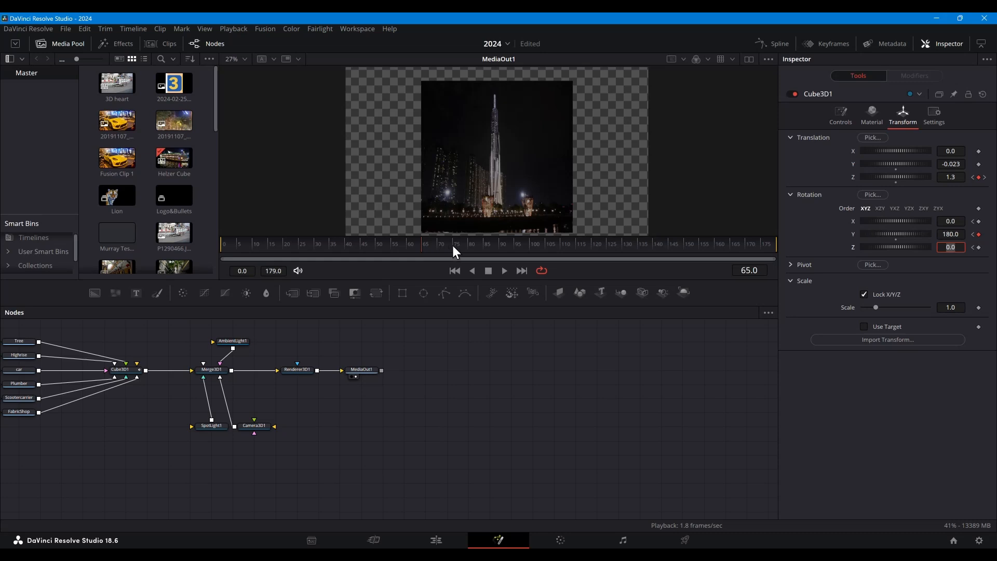
Hold the high-rise face by keyframing the X, Y and Z rotation on frame 85 with Y at 180
click(483, 242)
click(979, 234)
click(979, 222)
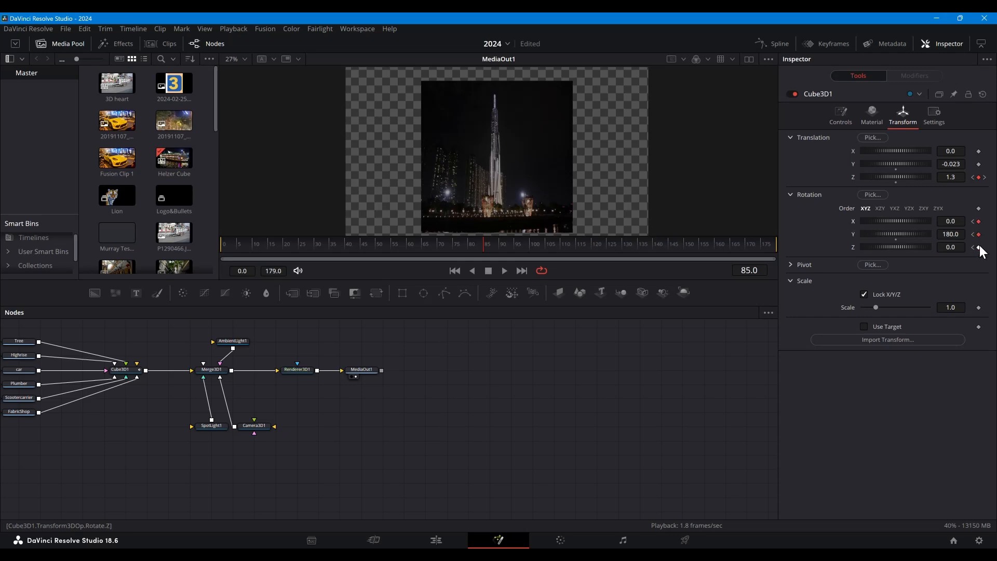
click(979, 247)
Keyframe the cube's Y rotation at 270 on frame 95 to turn to the yellow car face
click(513, 244)
drag(898, 233, 911, 235)
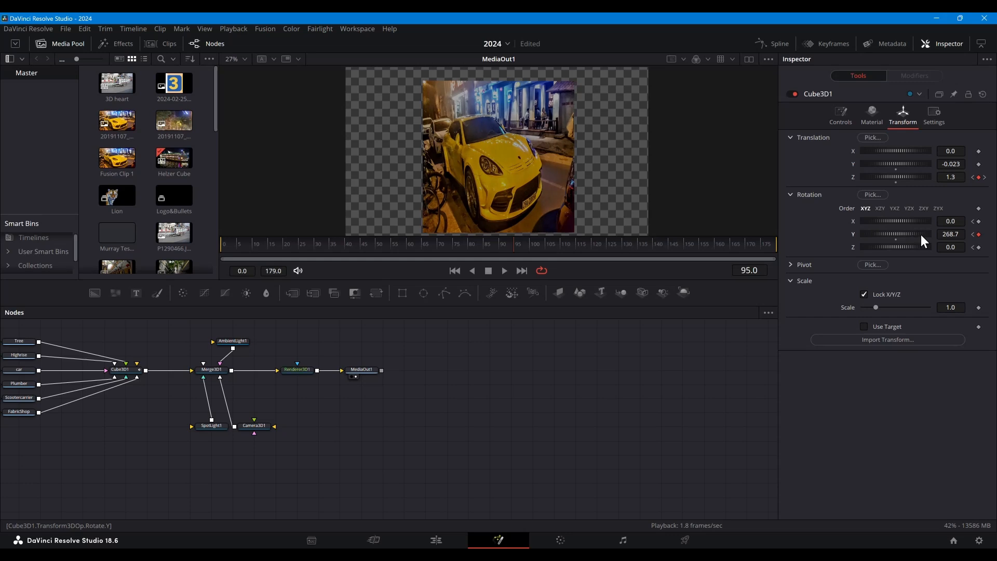
click(956, 235)
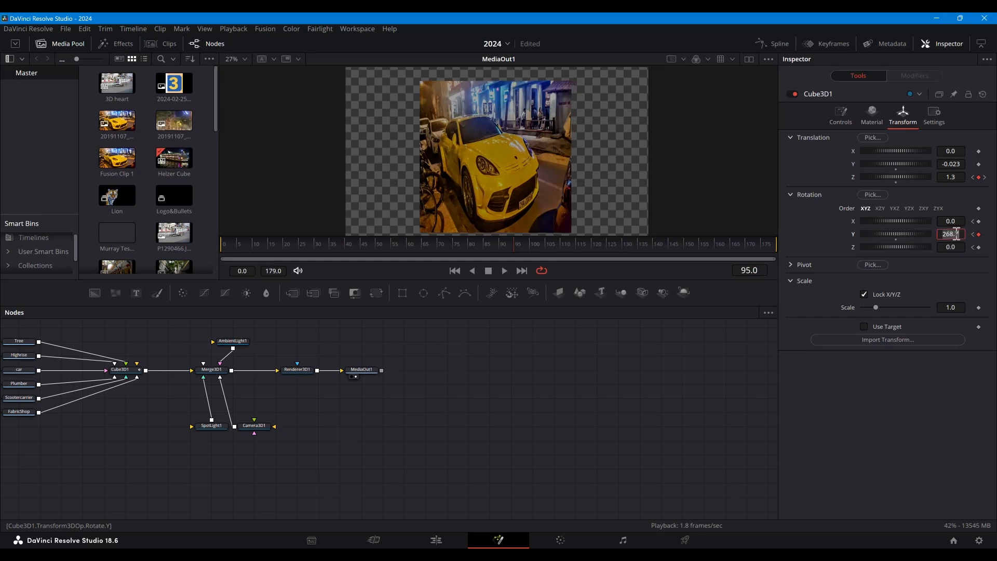
text(270)
key(Tab)
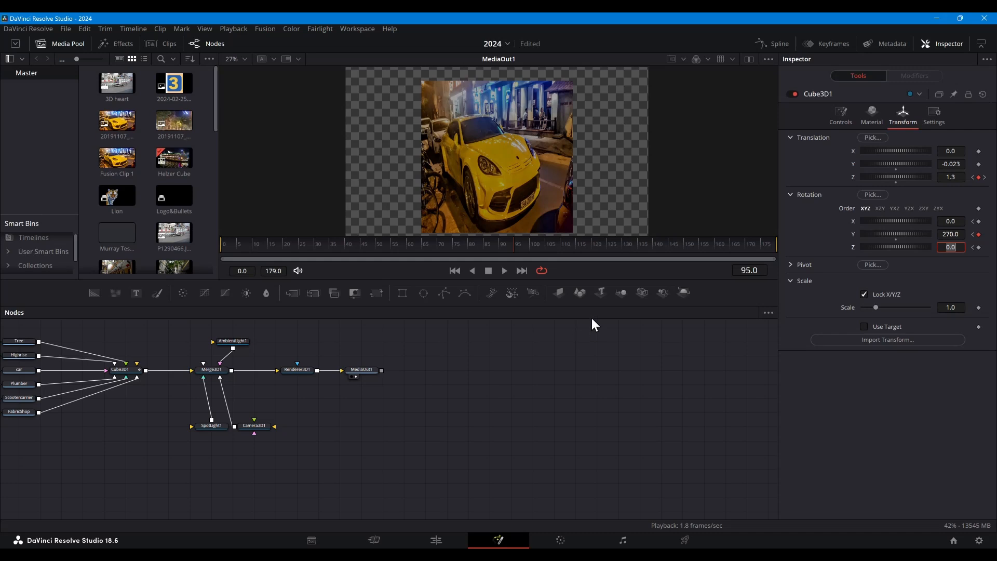
Hold the yellow car face by keyframing the X, Y and Z rotation on frame 115 with Y at 270
click(575, 241)
click(978, 247)
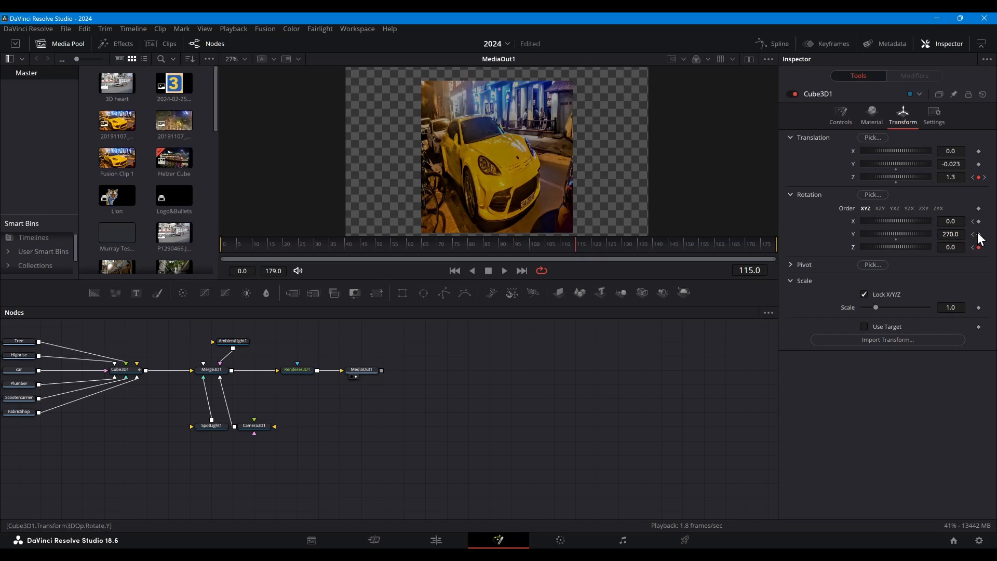
click(978, 234)
click(978, 222)
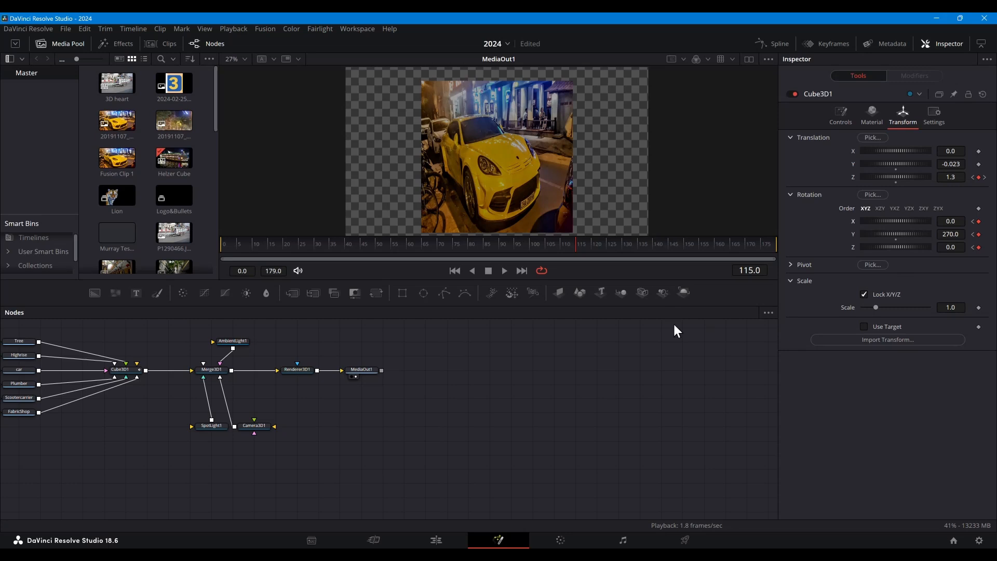
Keyframe the cube's rotation on frame 125 at X -90, Y 180 and Z 180
click(607, 246)
click(953, 221)
text(-90)
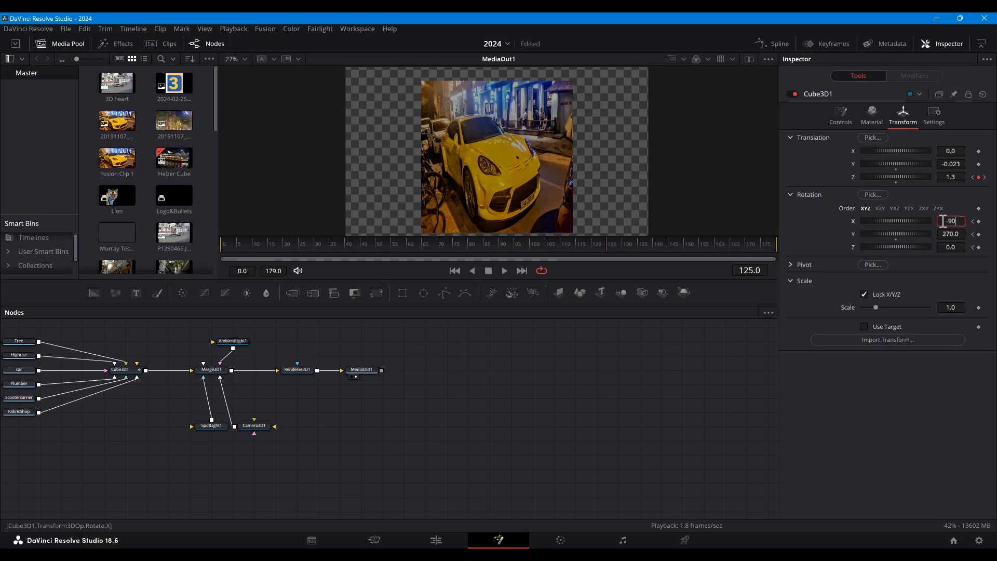
key(Tab)
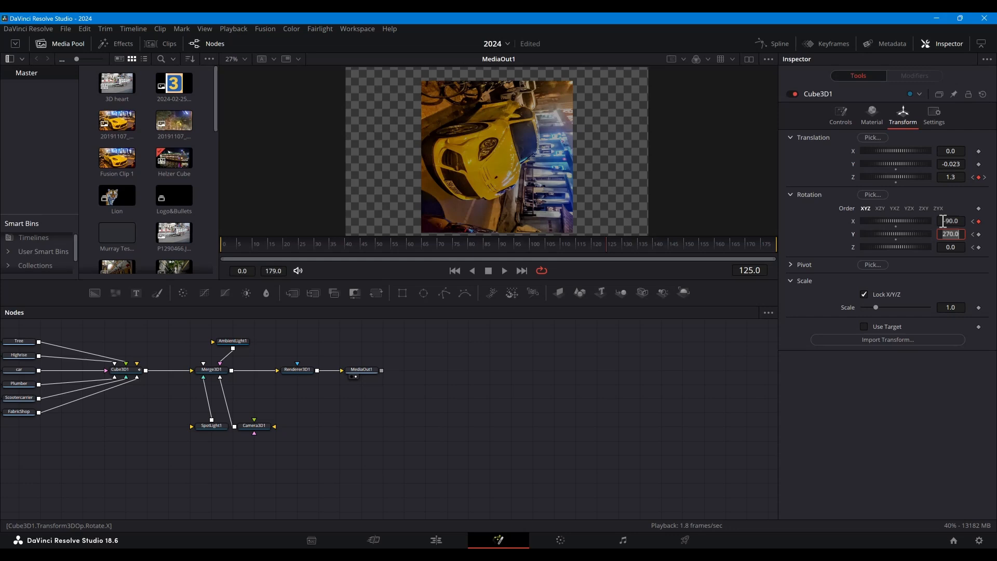
text(180)
key(Tab)
text(1)
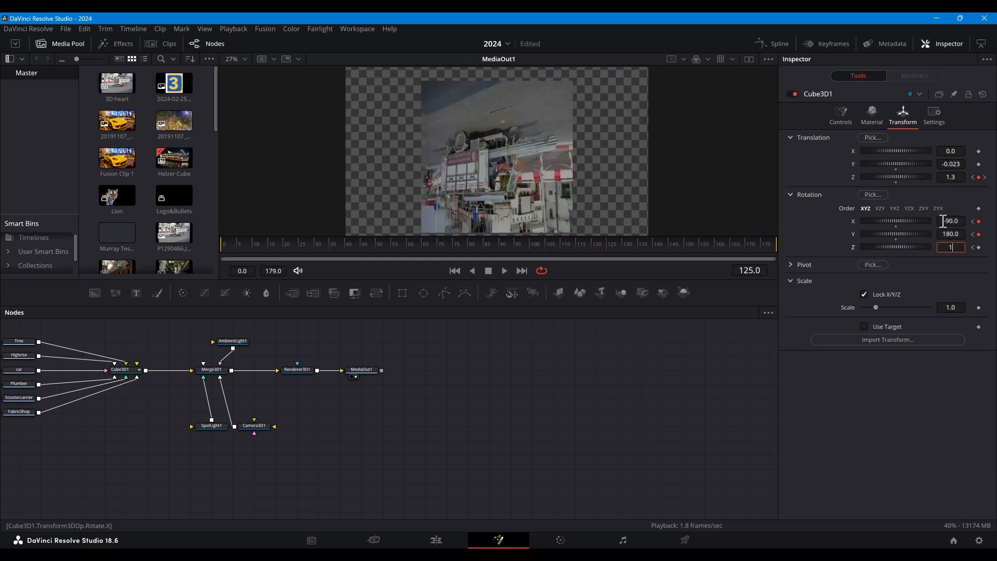
text(80)
key(Tab)
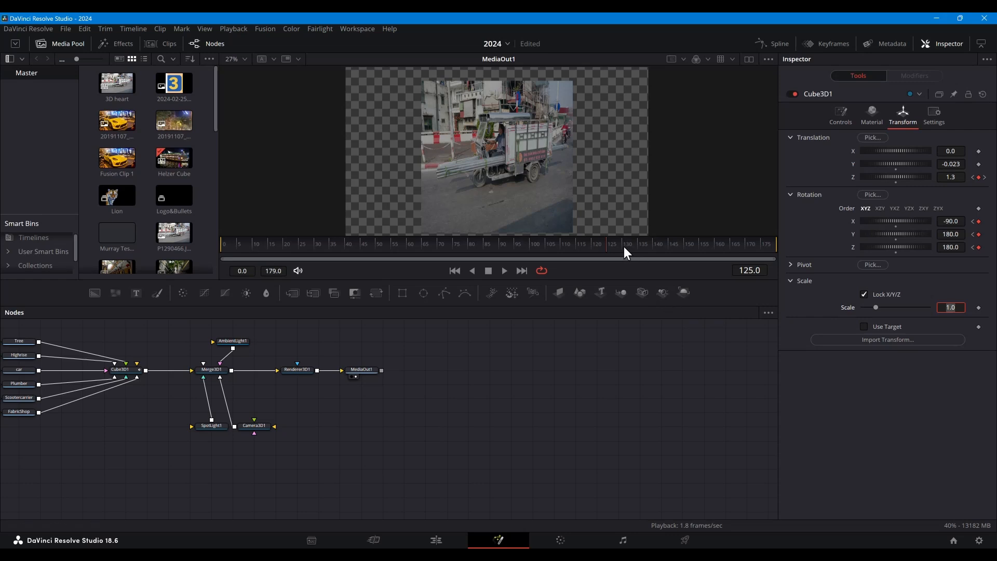
Hold the fifth face by keyframing rotation X -90, Y 180 and Z 180 on frame 145
click(669, 245)
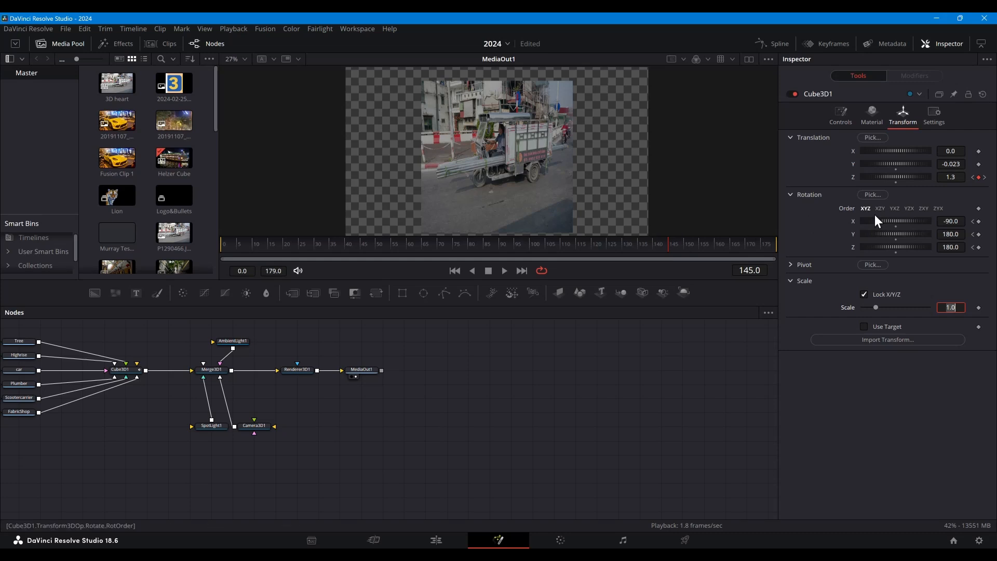
click(979, 221)
click(978, 235)
click(978, 247)
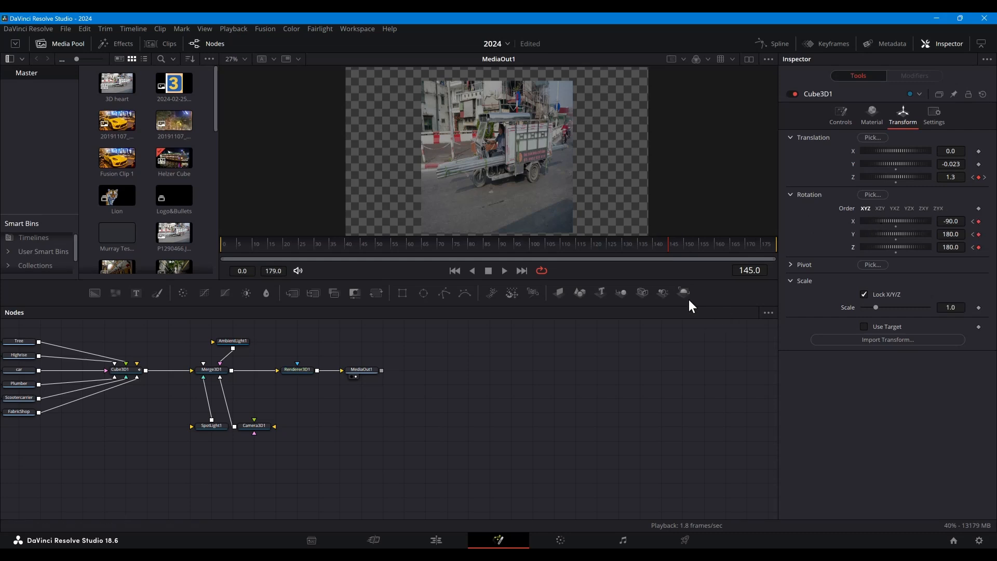
On frame 155, keyframe the cube's Y and Z rotation at 0 to turn to the motorbike face
click(699, 247)
click(956, 235)
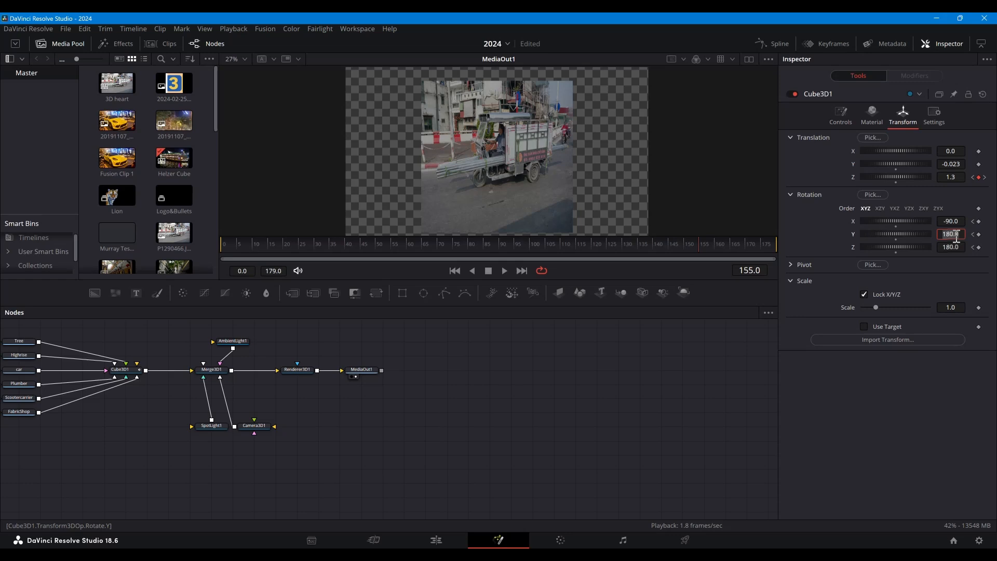
text(0)
click(958, 247)
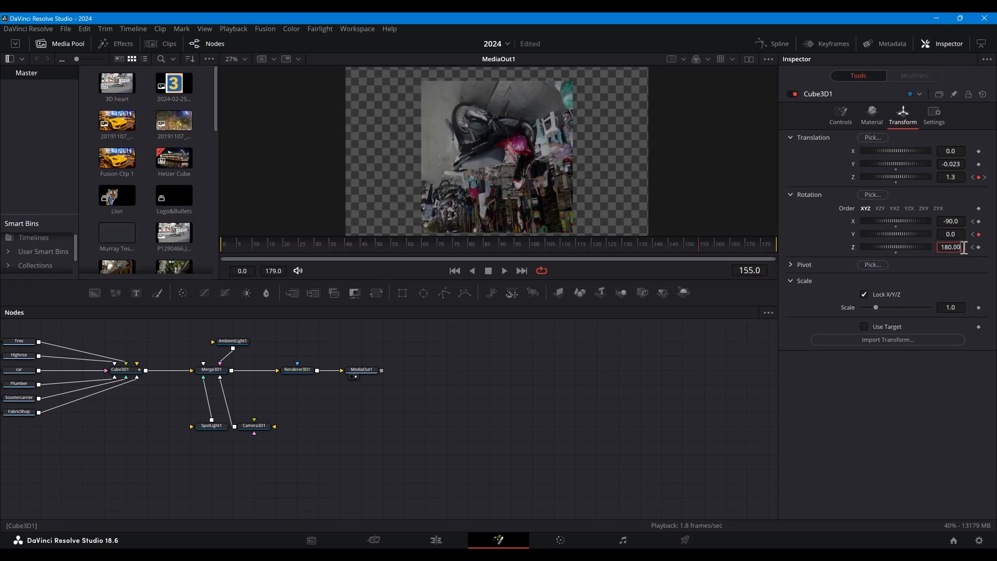
drag(964, 248, 941, 248)
text(0)
key(Tab)
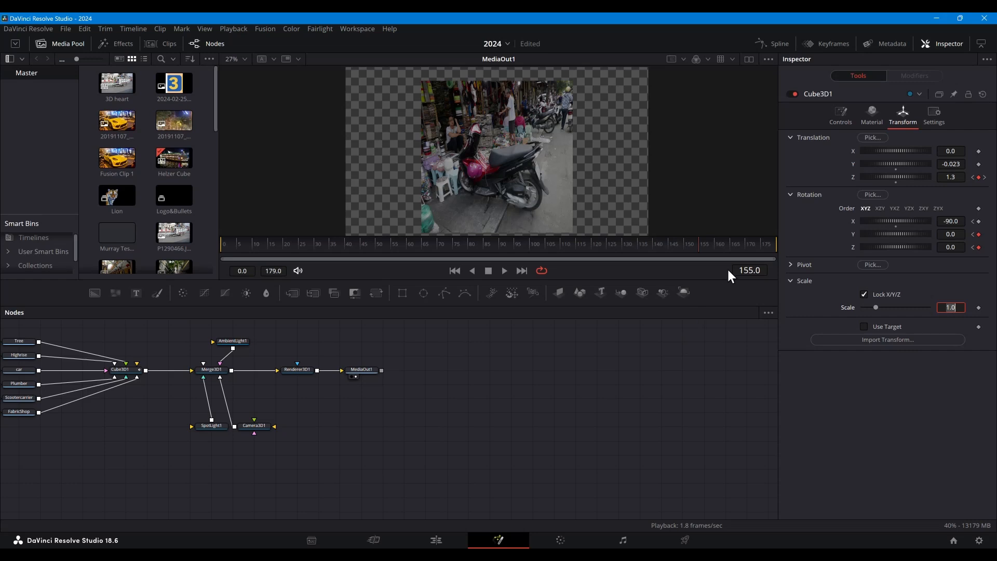
Play the cube animation from frame 0 to review the zooms and face rotations
click(761, 244)
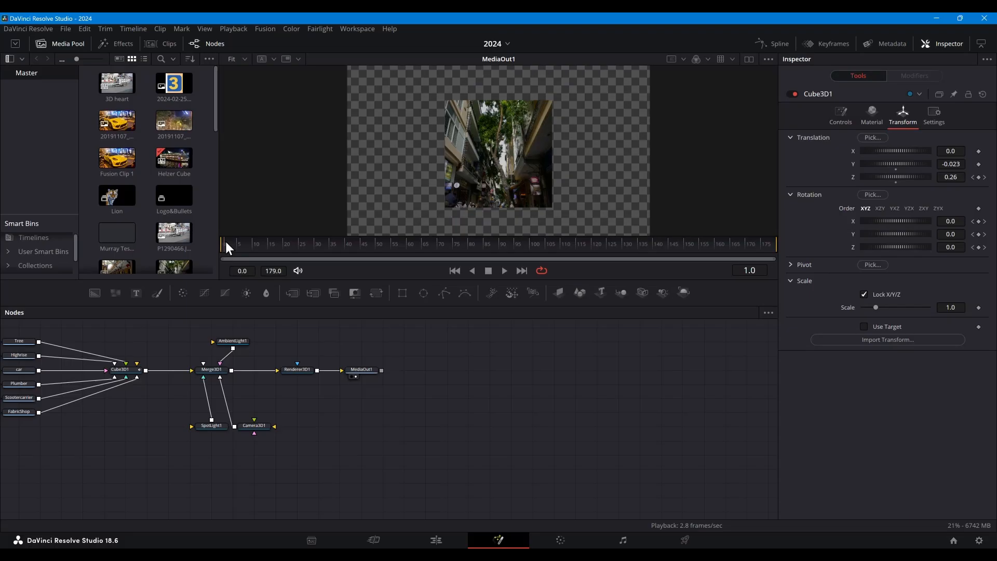
drag(223, 240, 220, 243)
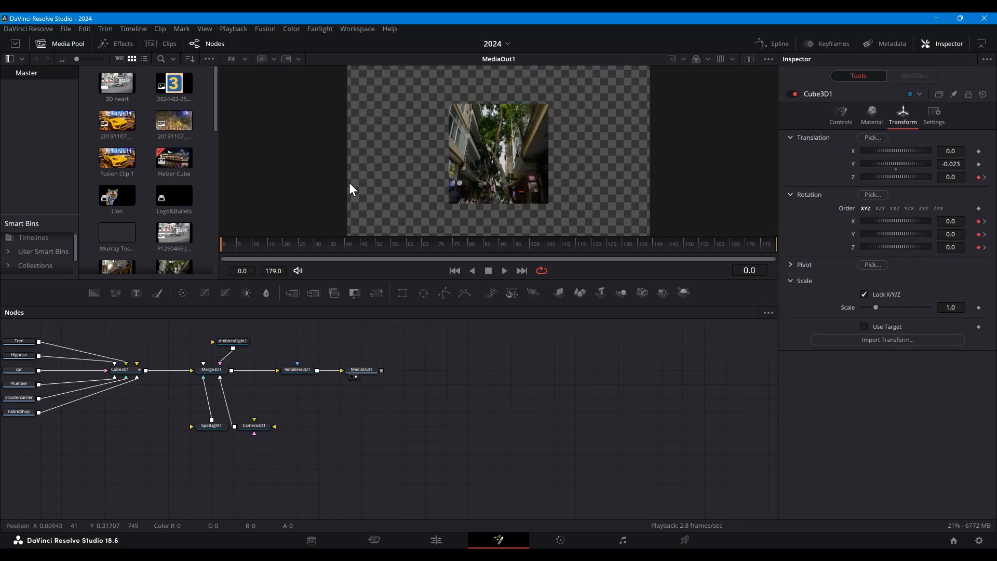
click(503, 270)
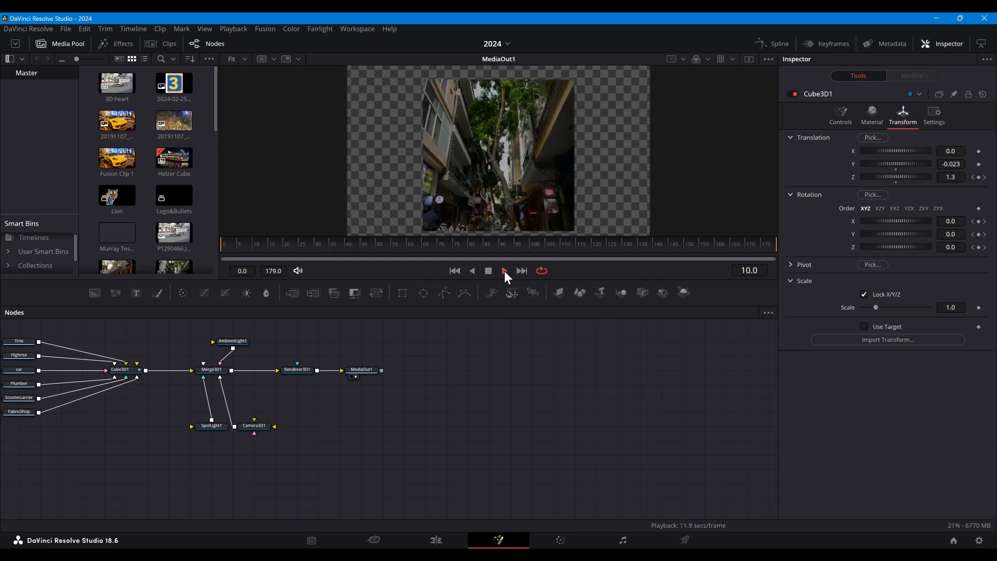